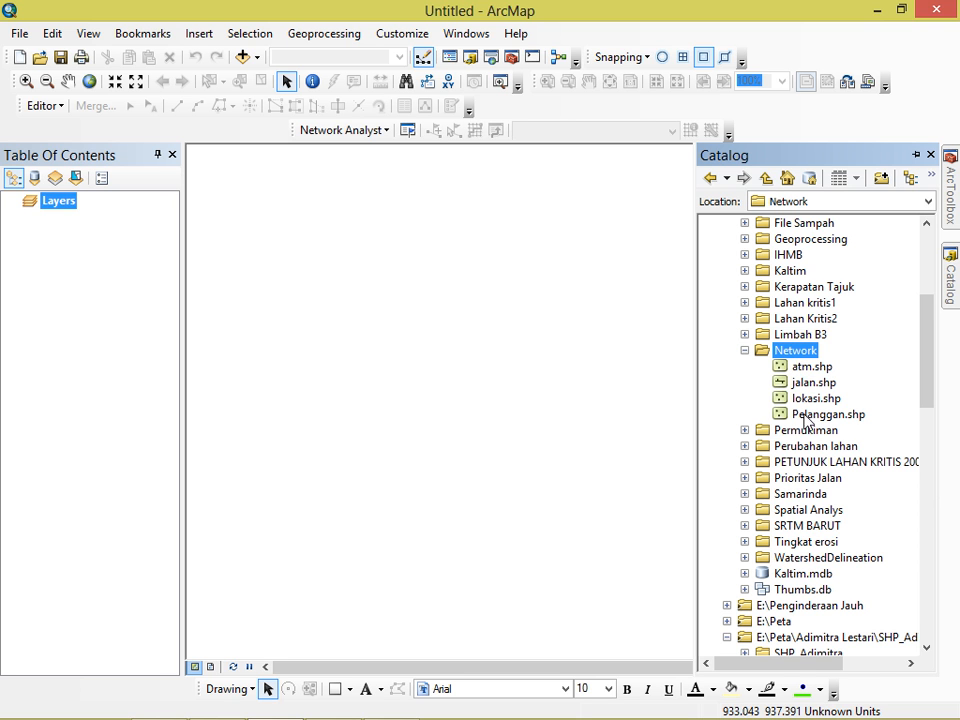
right_click(803, 351)
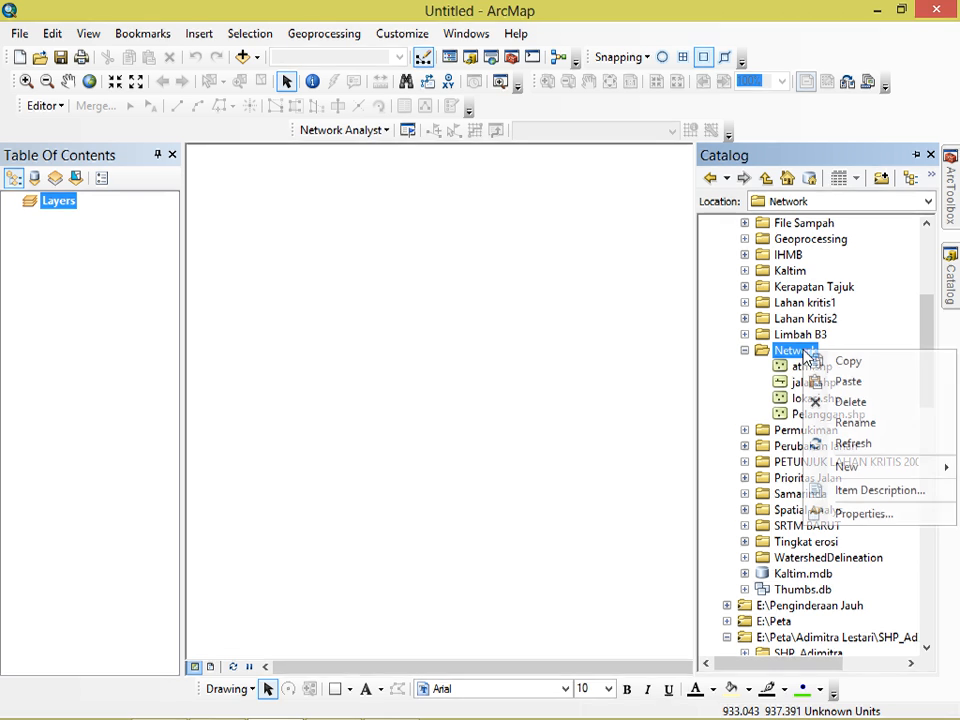
mouse_move(849, 470)
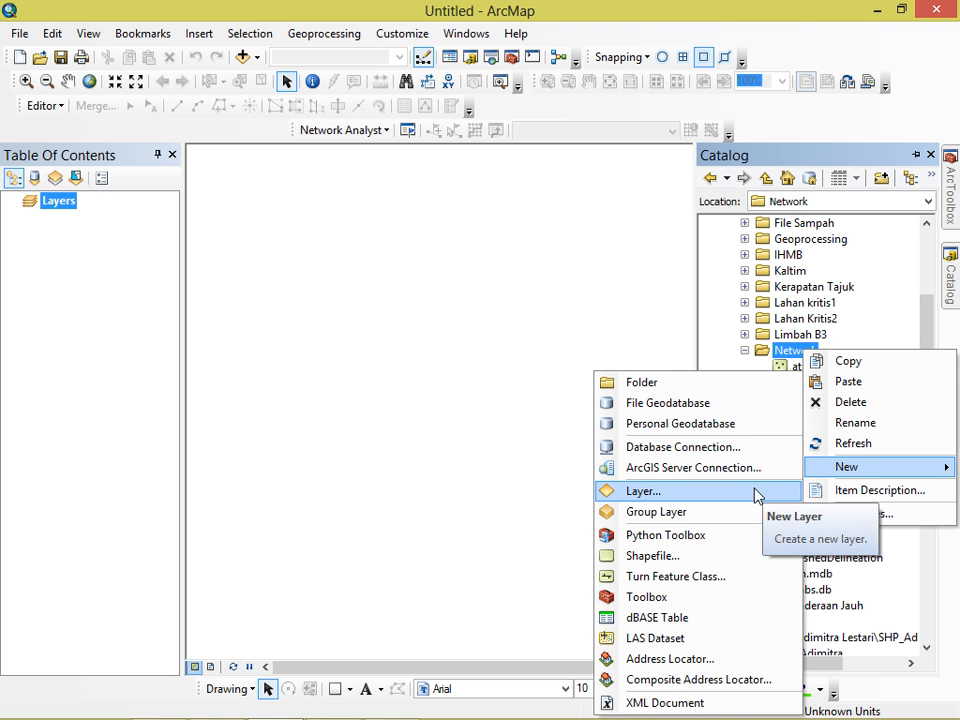
left_click(849, 337)
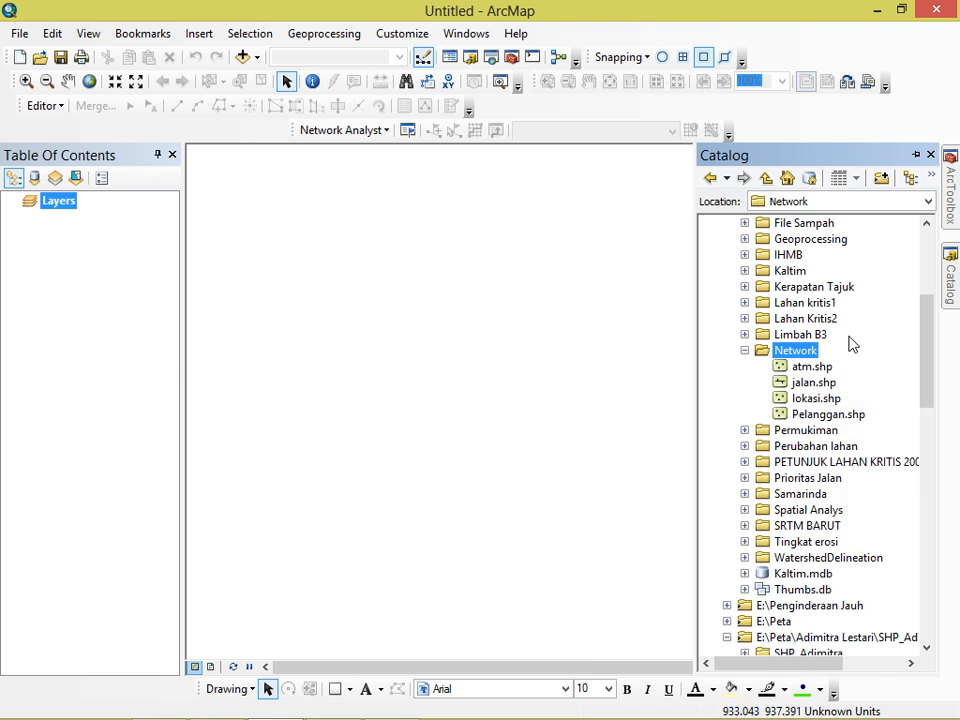
Create a network dataset named jalan_ND from jalan.shp in the Network folder, keeping global turns and the Length cost attribute in meters
left_click(813, 384)
right_click(813, 384)
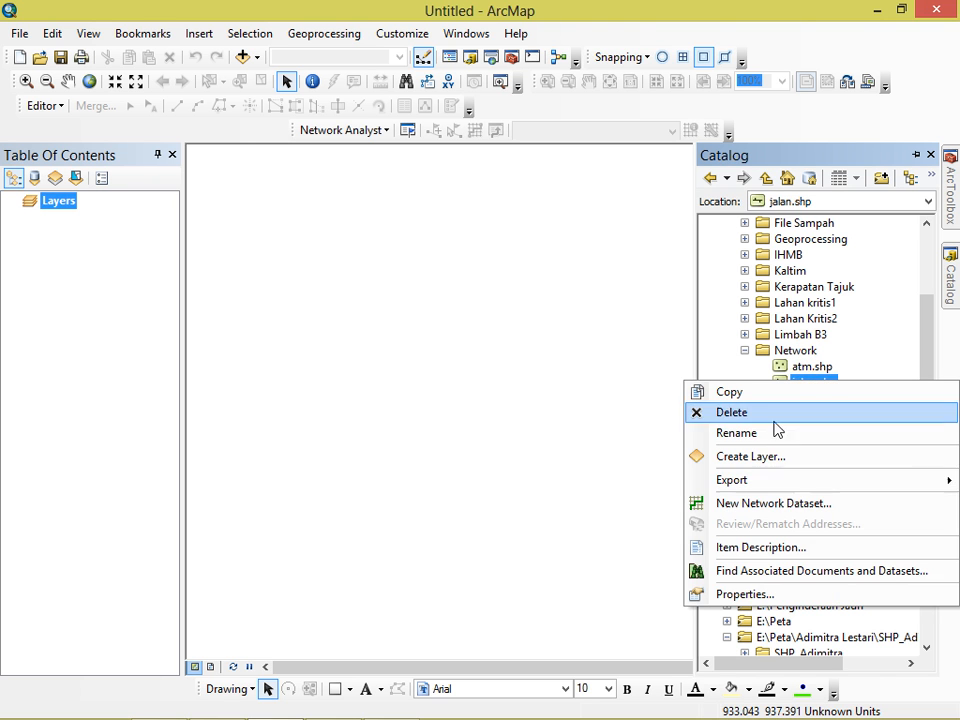
left_click(759, 506)
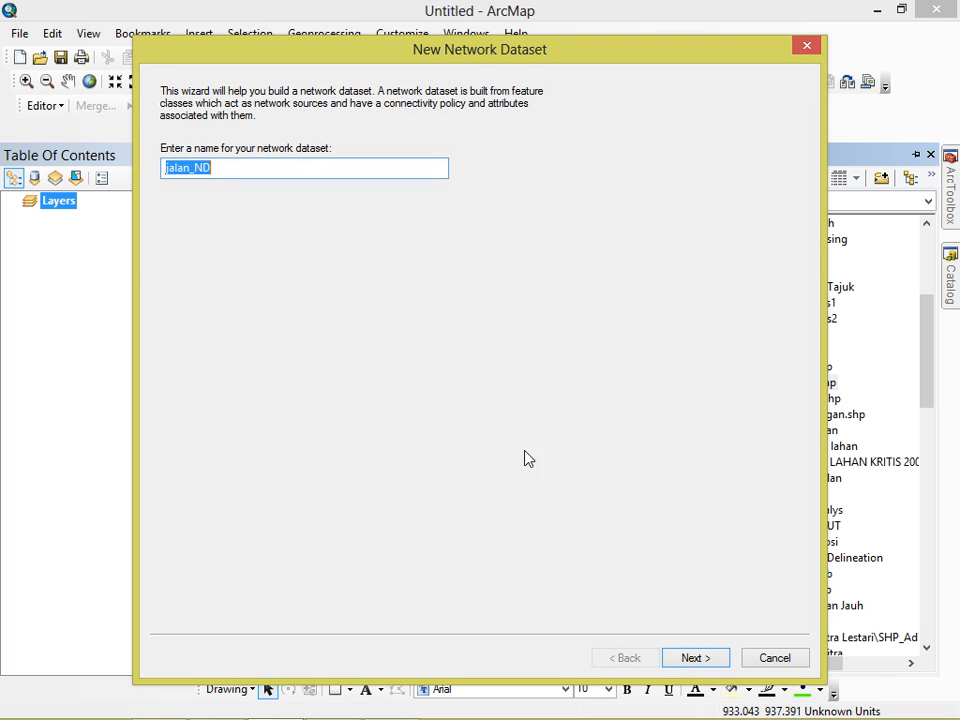
left_click(684, 658)
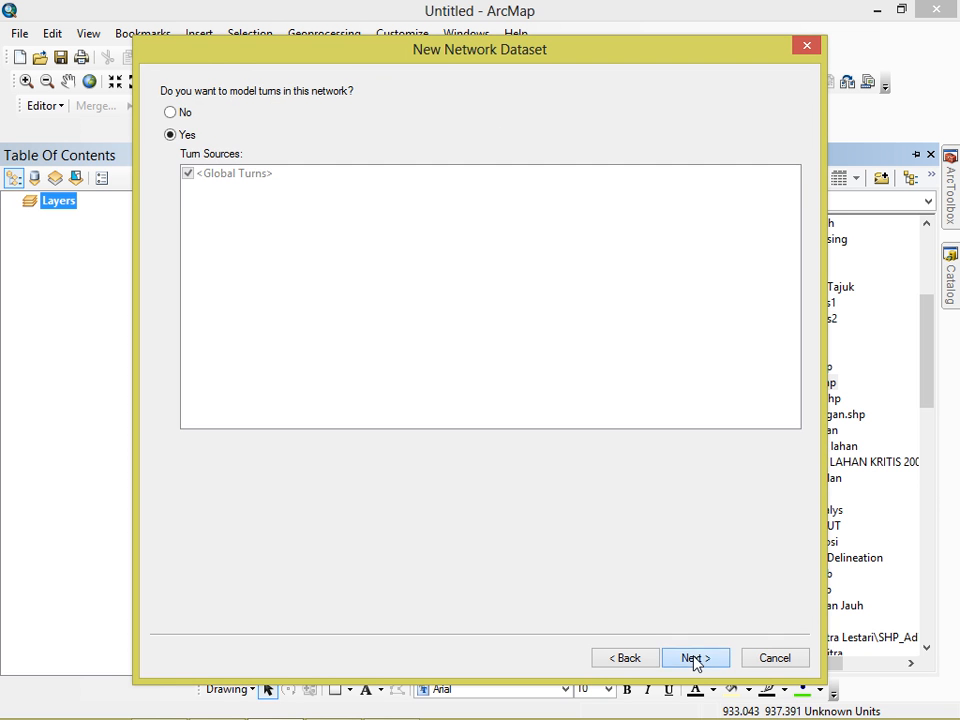
left_click(695, 658)
left_click(695, 658)
left_click(695, 658)
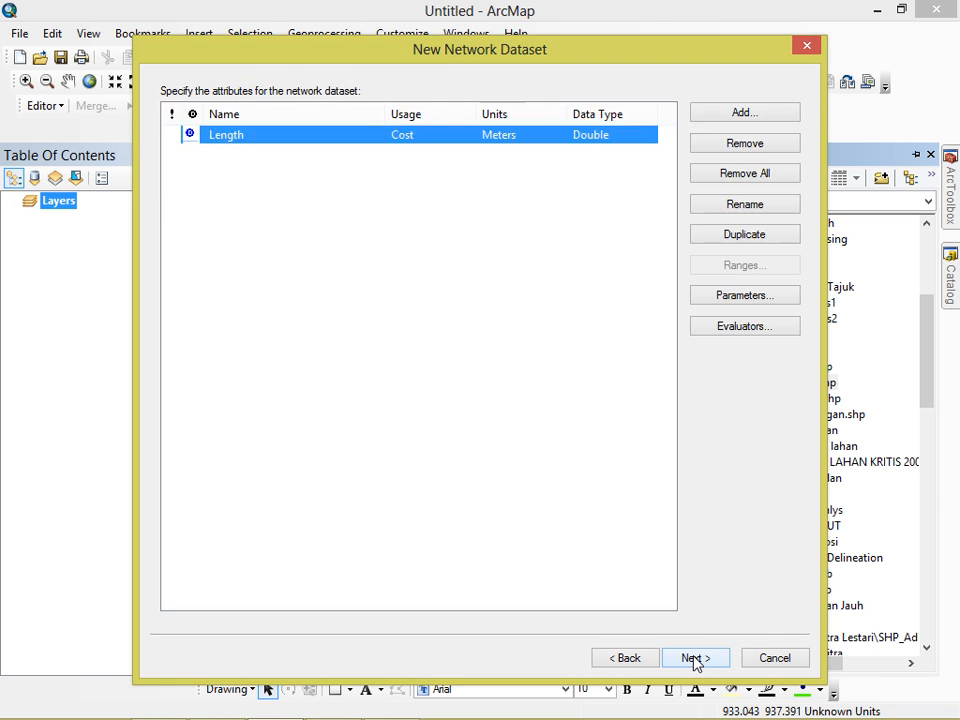
left_click(694, 658)
left_click(696, 658)
left_click(697, 660)
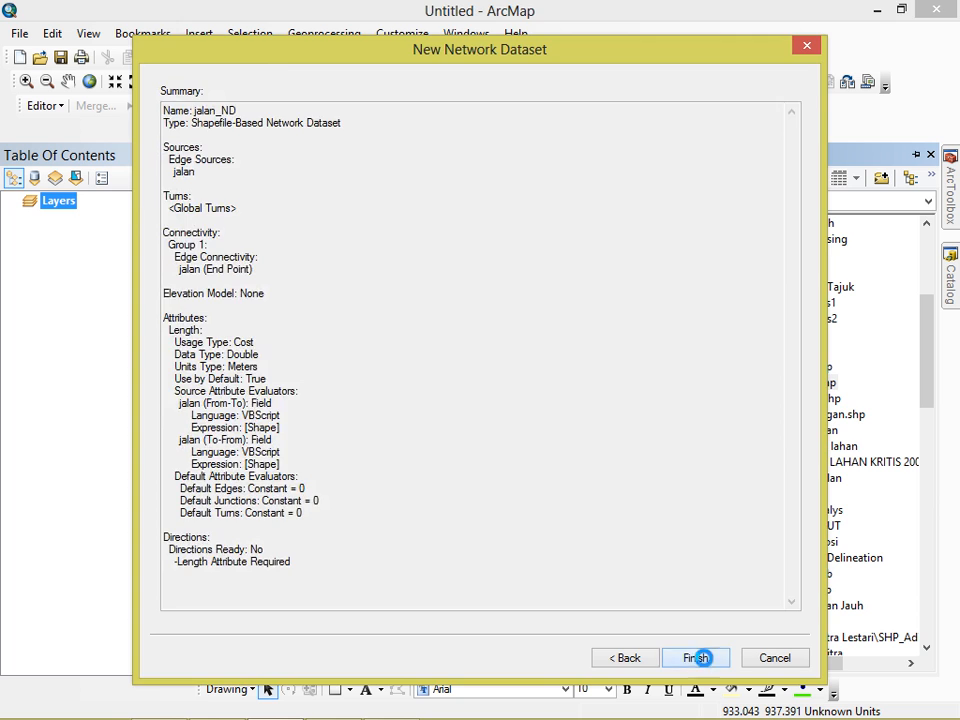
Build jalan_ND and add it to the map with all participating feature classes, with the jalan_ND_Junctions layer hidden
left_click(564, 426)
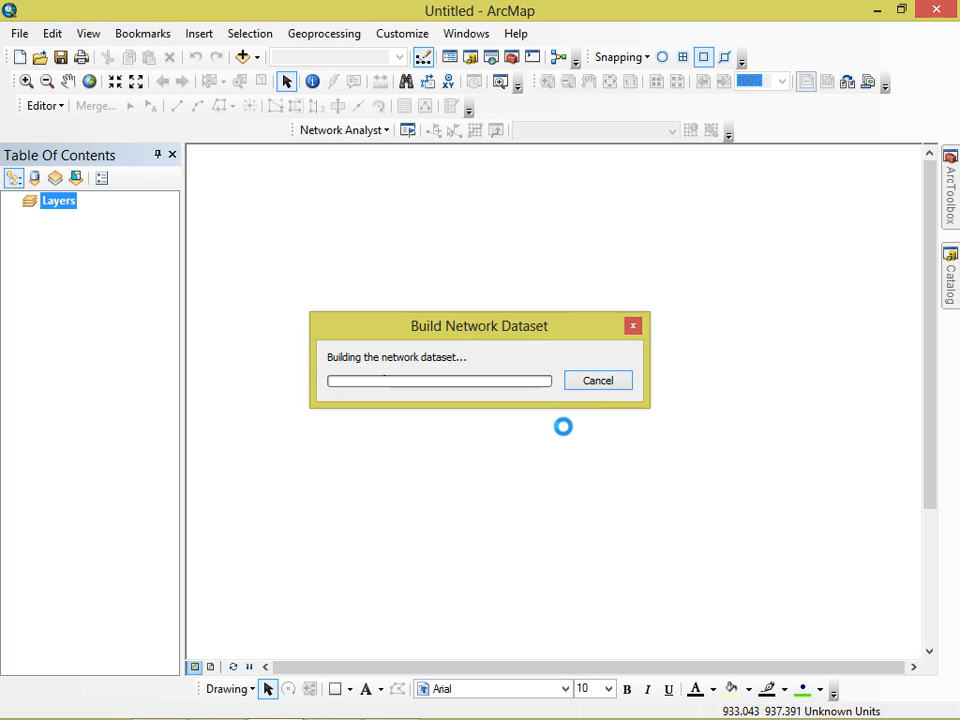
left_click(561, 447)
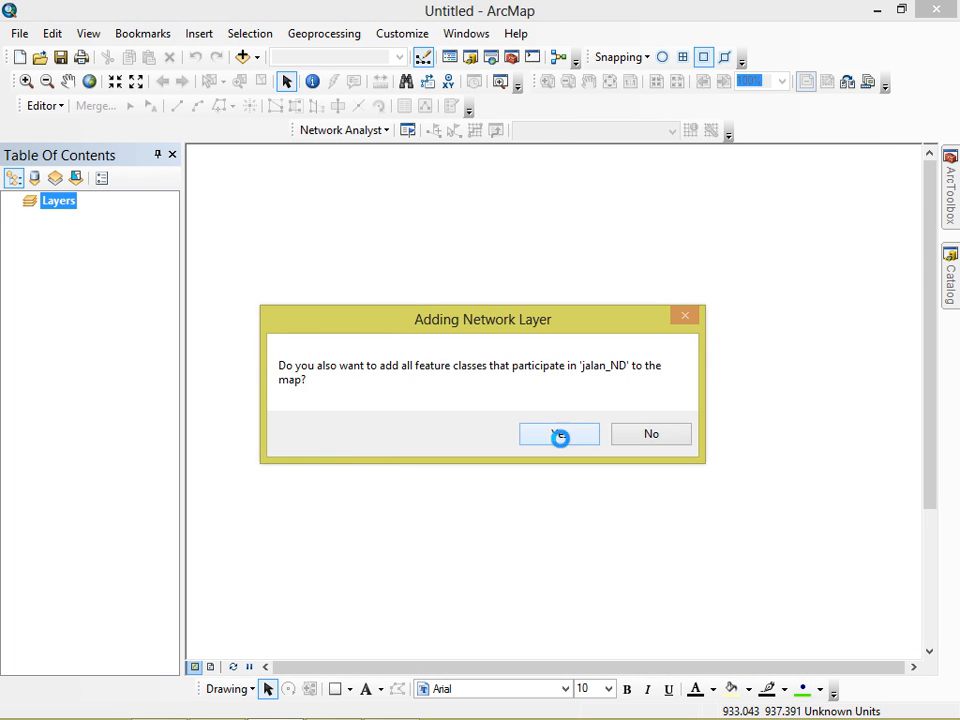
left_click(951, 282)
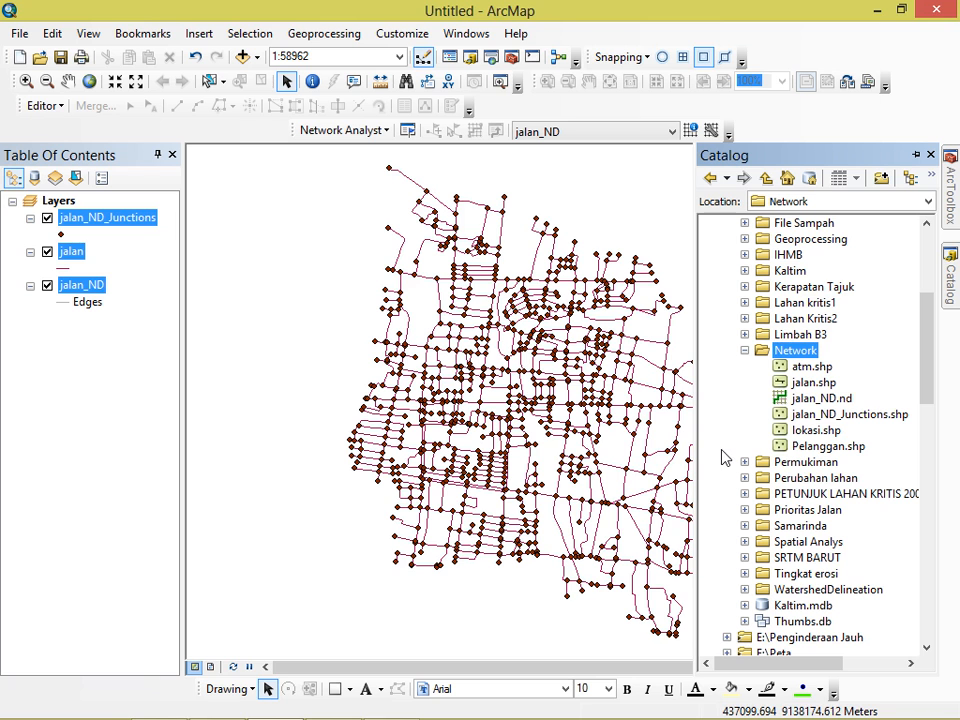
left_click(47, 217)
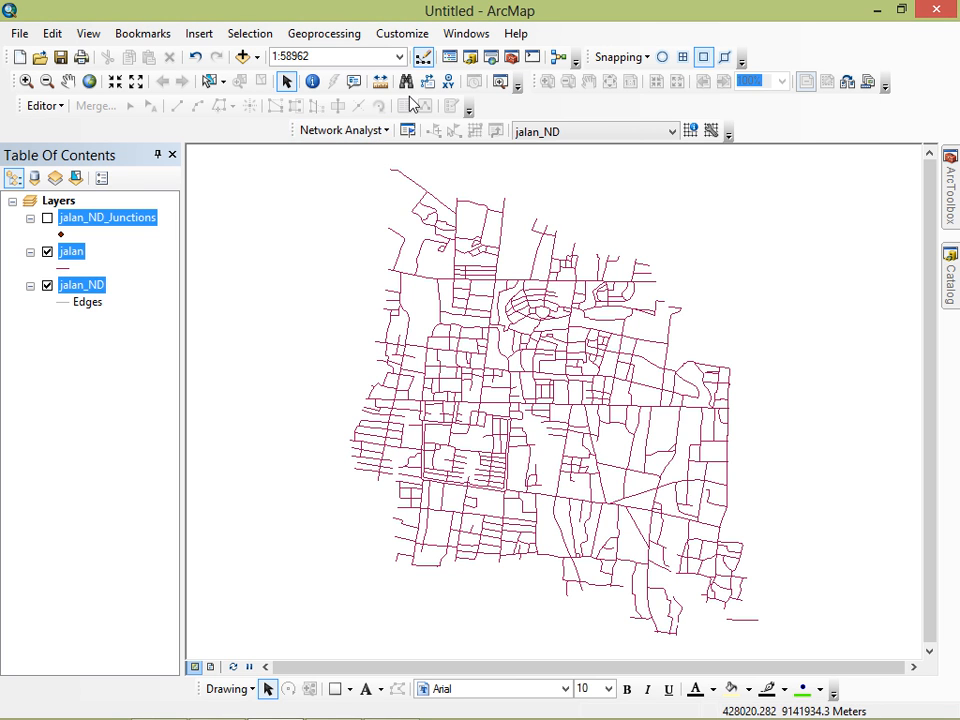
Create a Route analysis and solve it between a stop on the northwestern main road and a second stop in the east
left_click(342, 134)
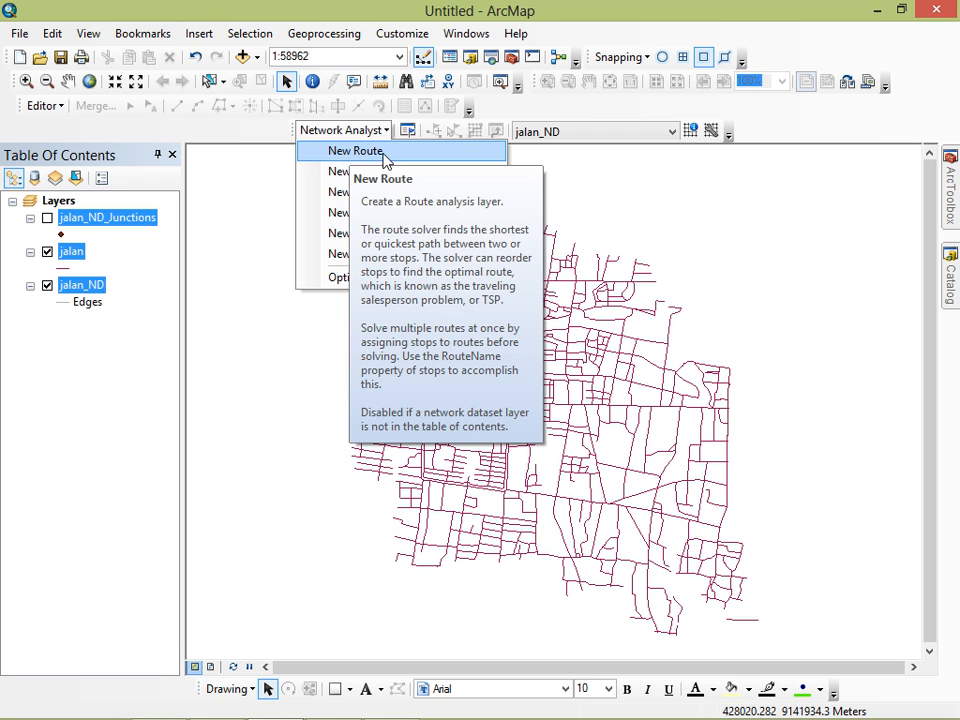
left_click(384, 154)
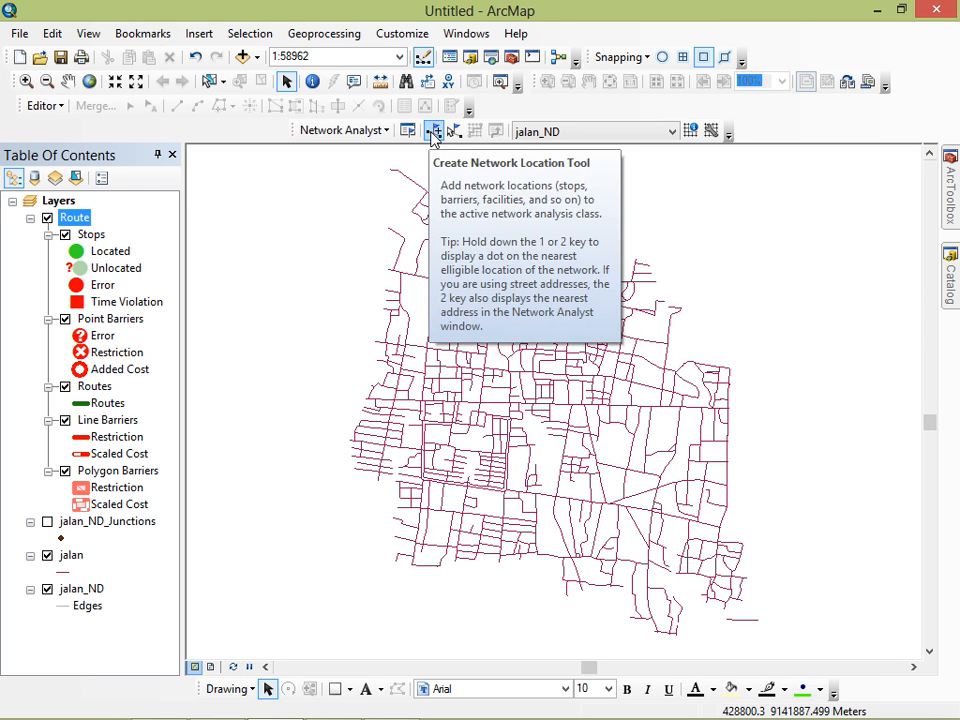
left_click(433, 134)
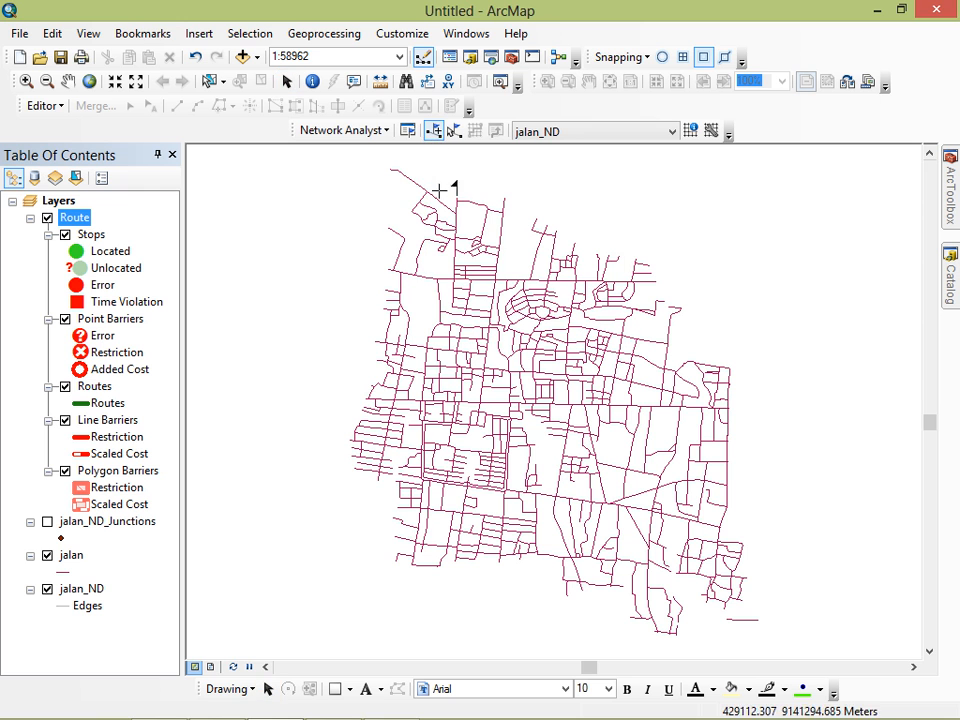
left_click(463, 271)
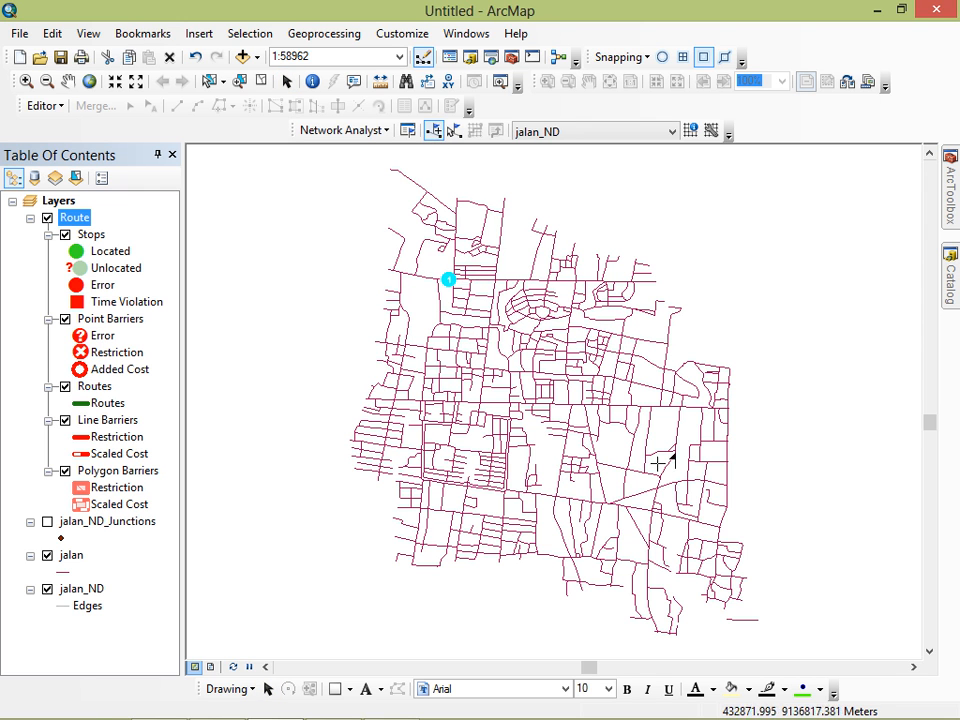
left_click(656, 406)
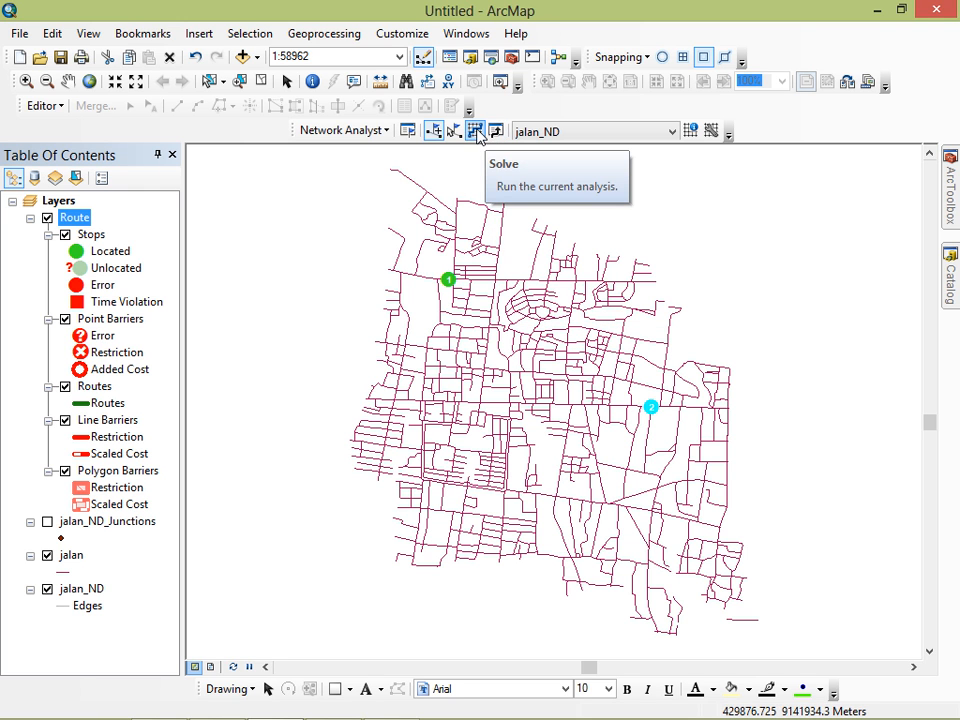
left_click(475, 132)
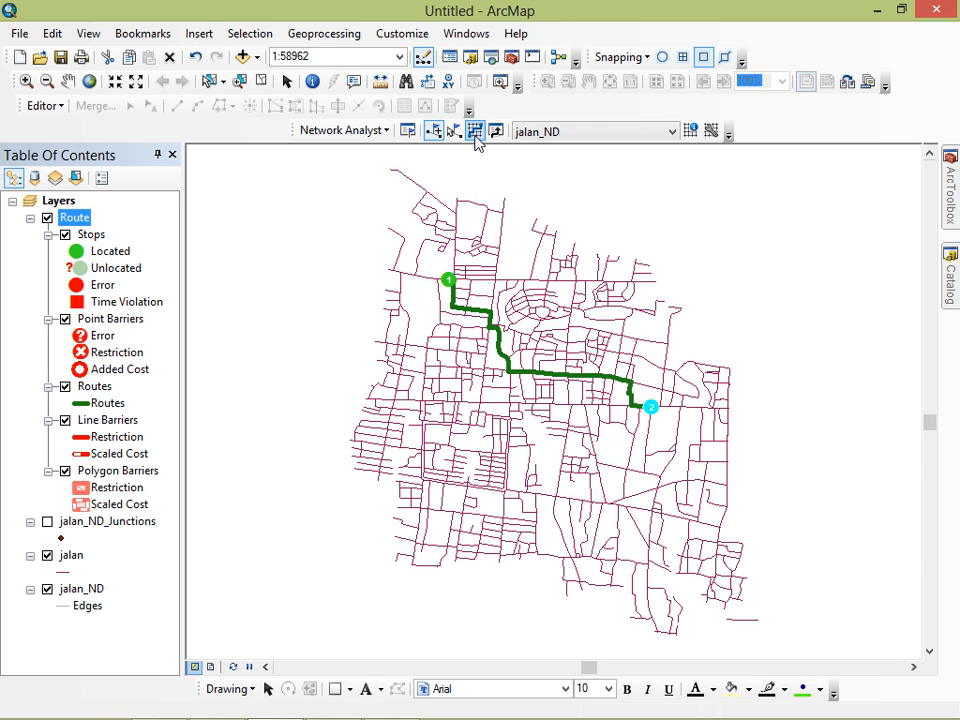
Examine the properties of the solved route between the two stops, including its total length
left_click(110, 404)
left_click(112, 404)
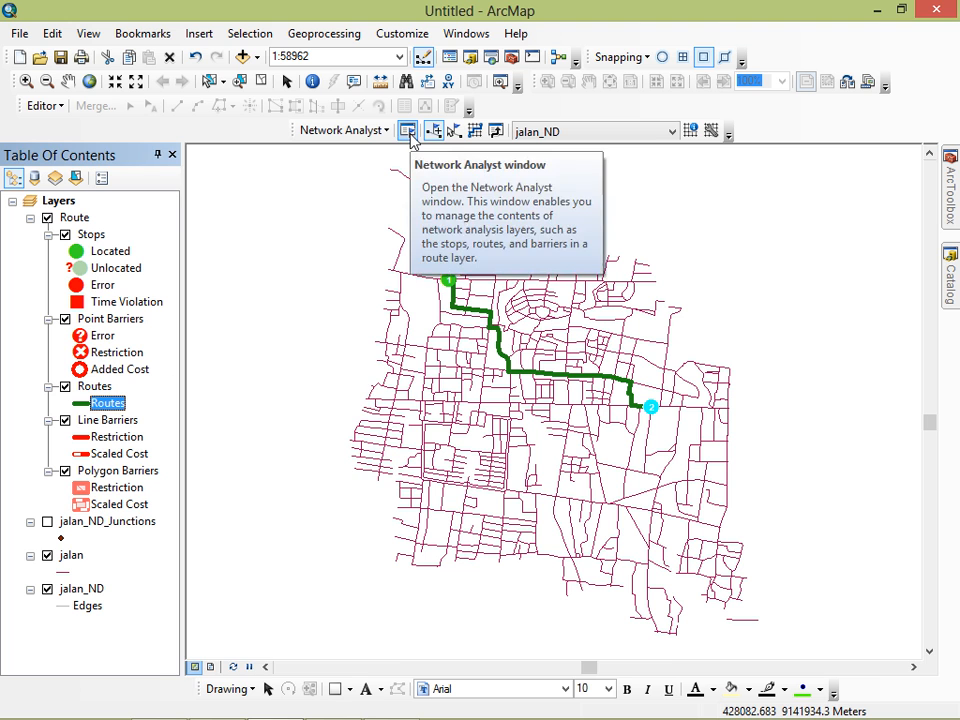
left_click(407, 131)
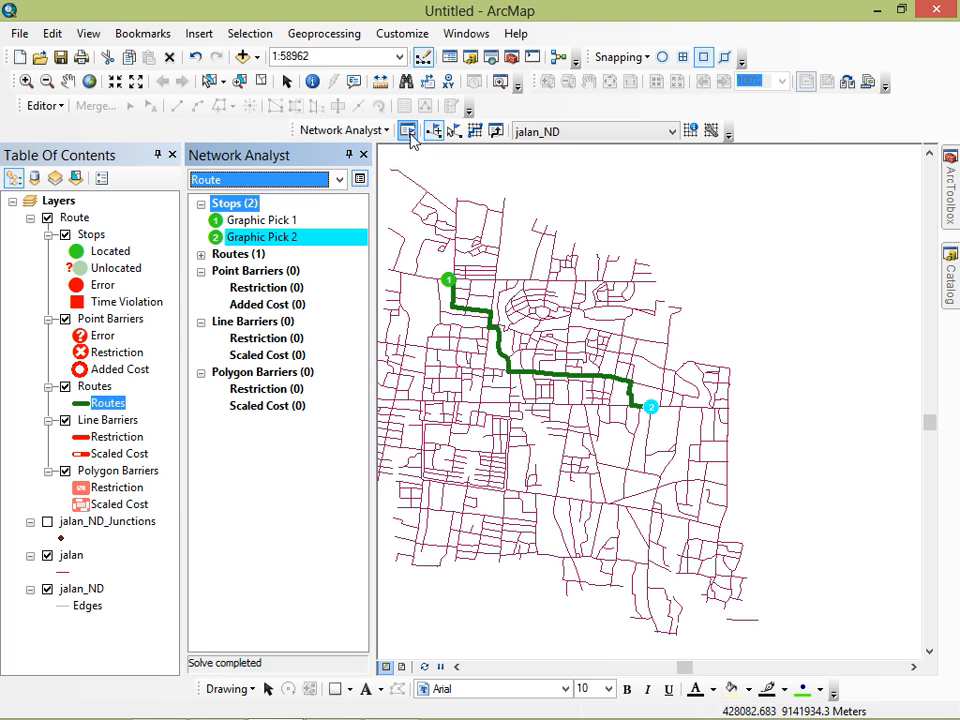
left_click(201, 255)
right_click(244, 276)
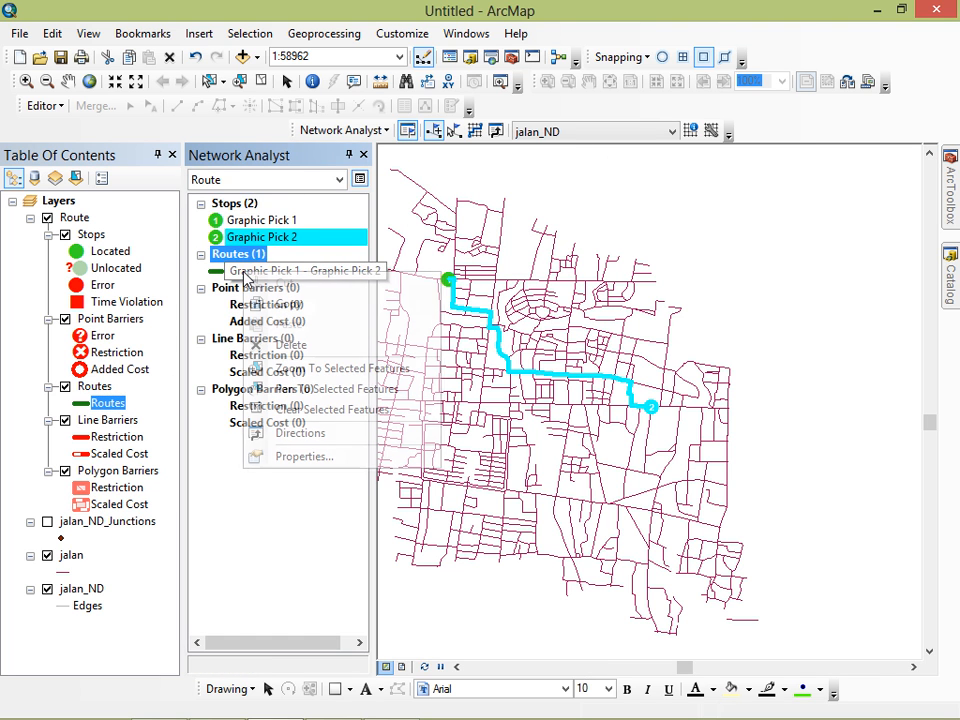
left_click(302, 458)
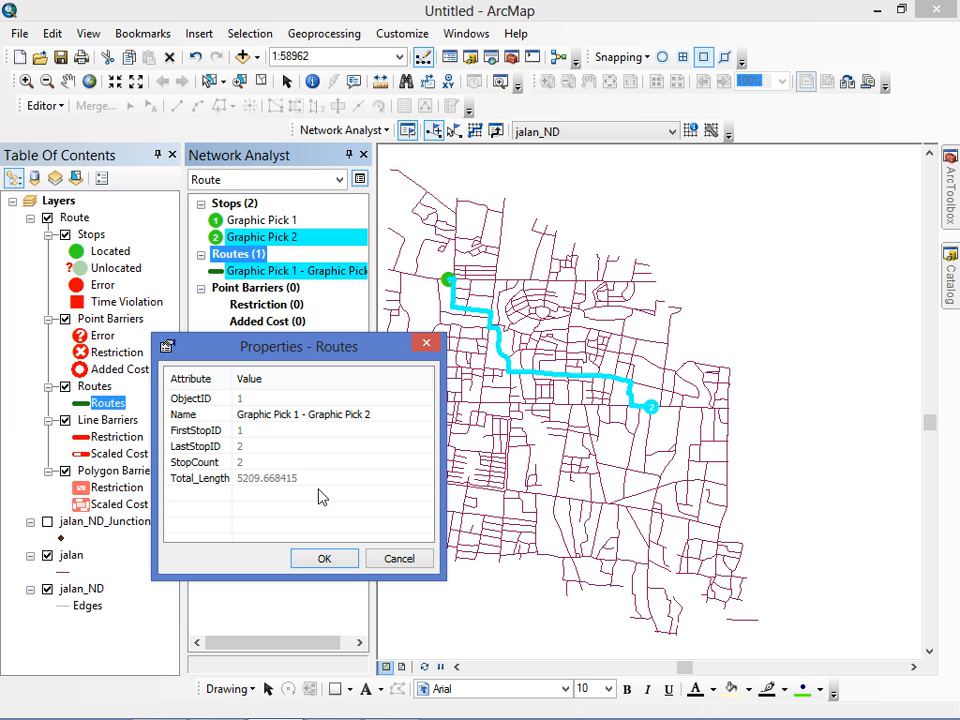
left_click(322, 560)
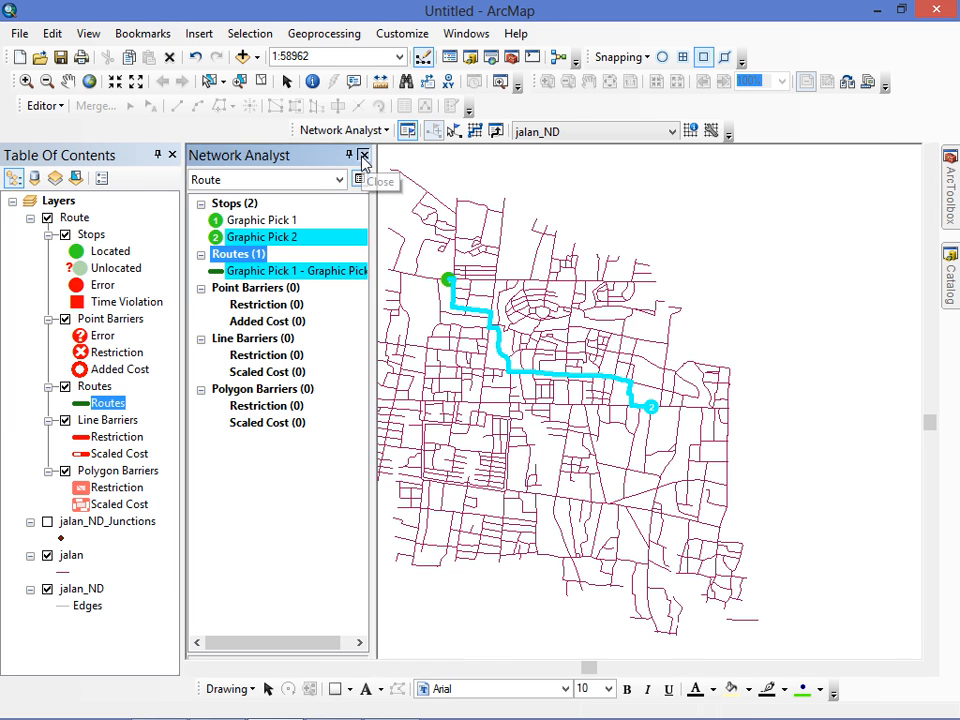
left_click(364, 156)
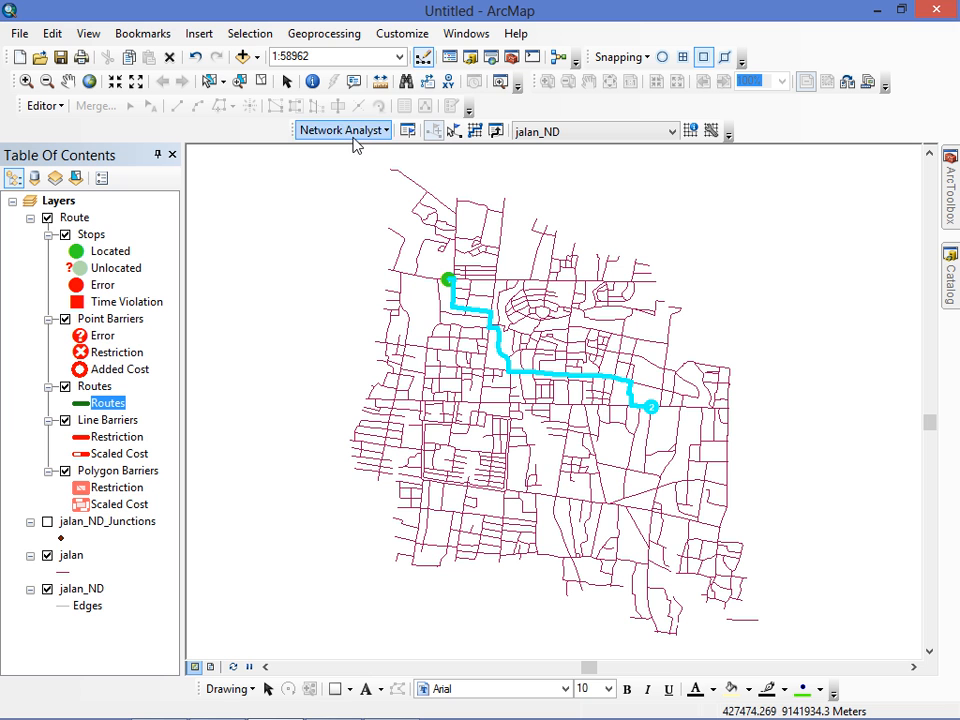
Remove the Route analysis layer from the map
left_click(74, 217)
right_click(74, 217)
left_click(110, 253)
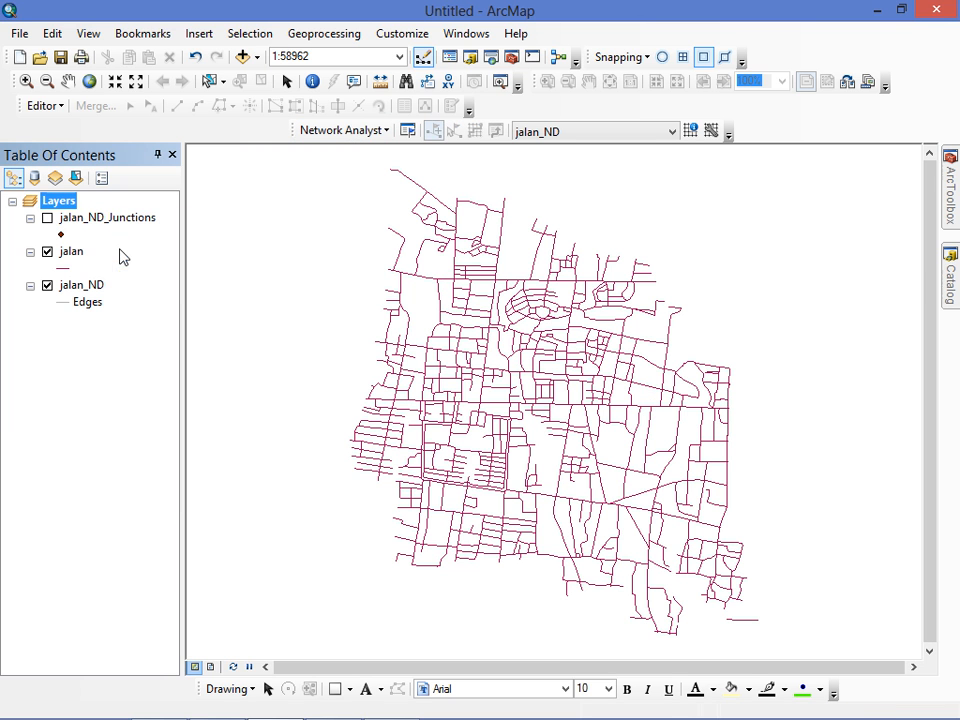
left_click(143, 346)
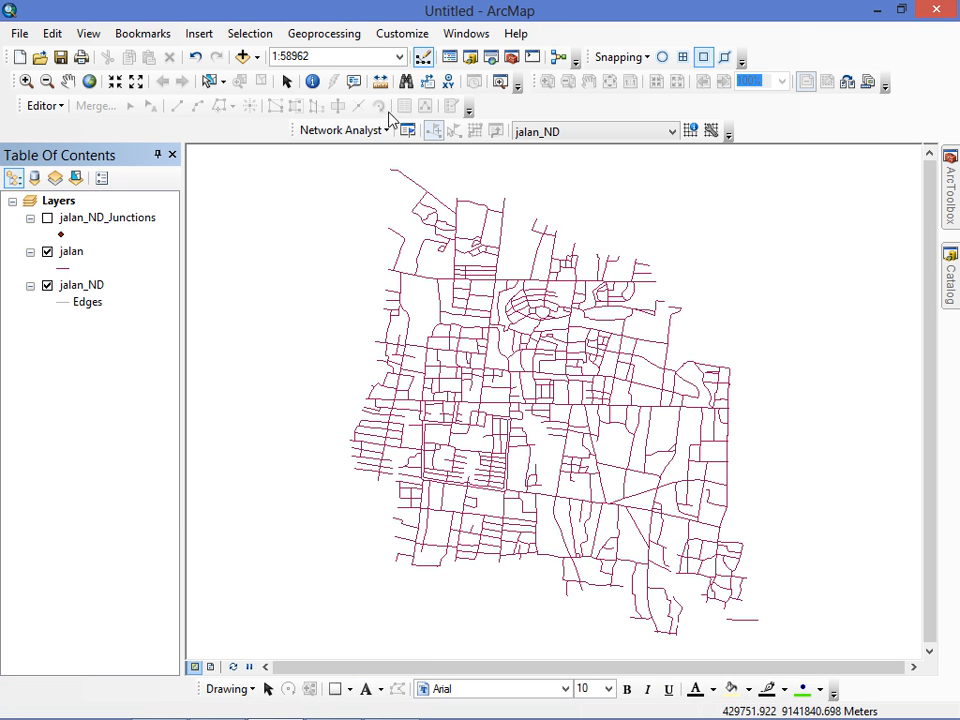
Create a Closest Facility analysis layer and add the atm.shp and lokasi.shp shapefiles from the Network folder to the map
left_click(342, 130)
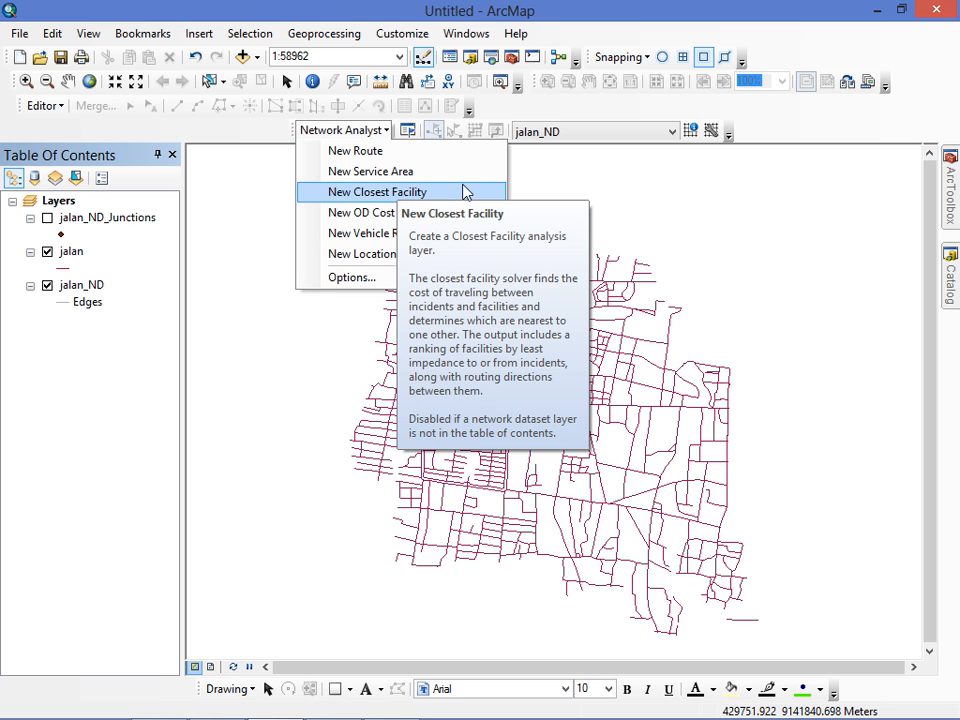
left_click(376, 203)
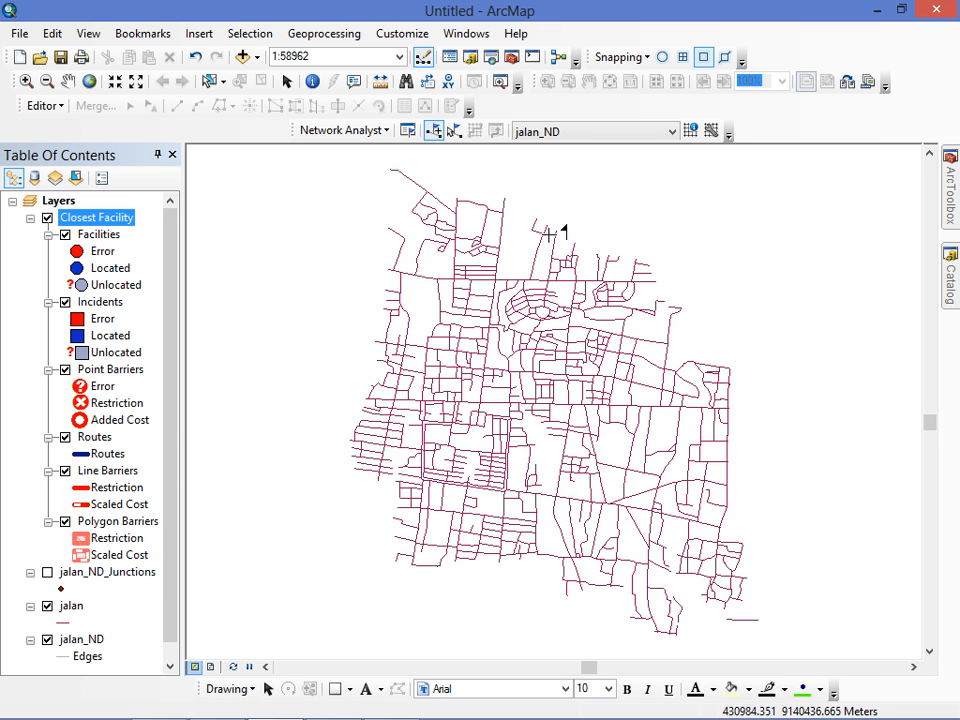
left_click(951, 272)
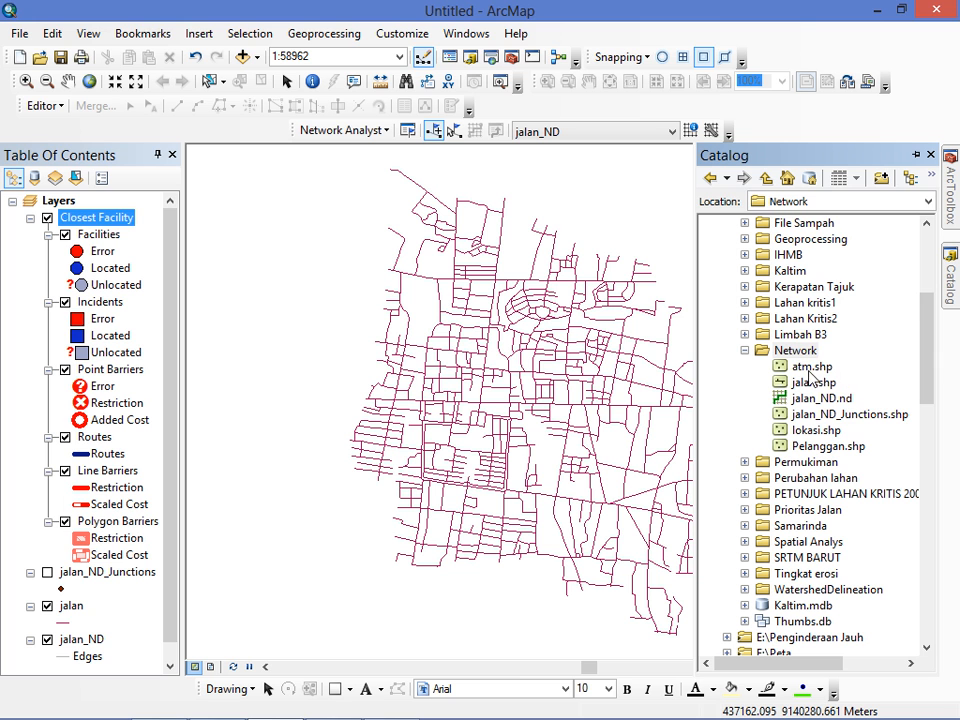
left_click_drag(810, 368, 602, 386)
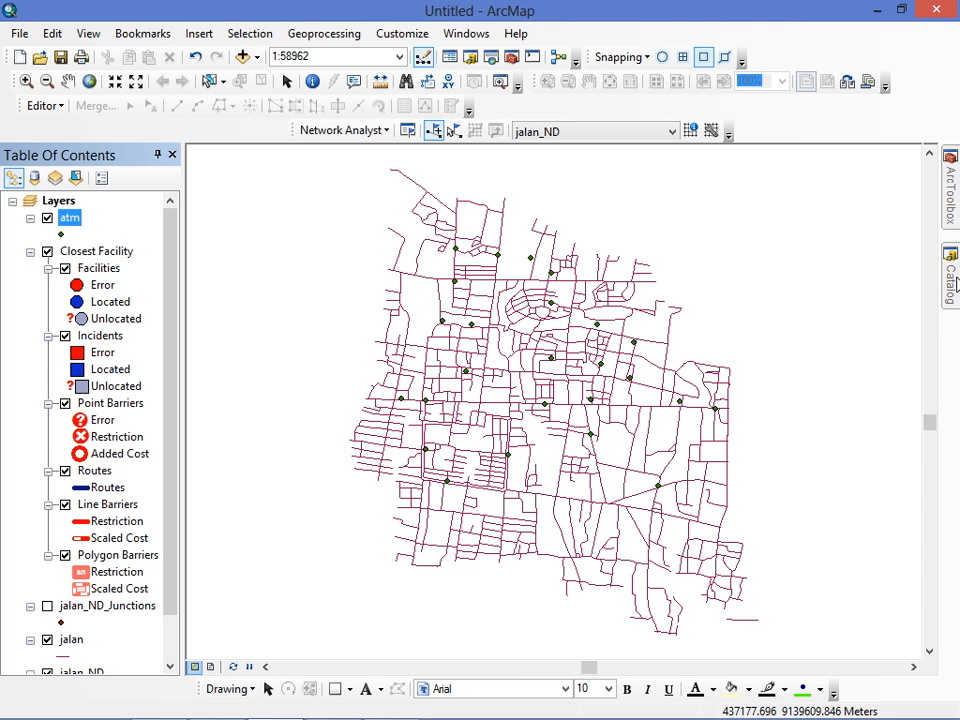
left_click(951, 272)
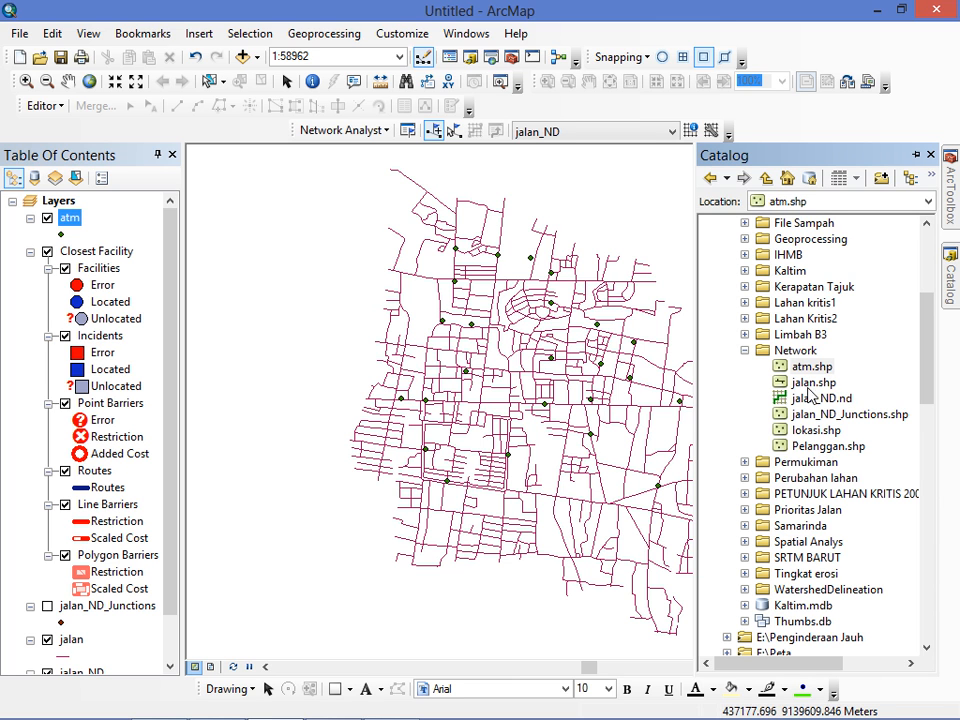
left_click(812, 431)
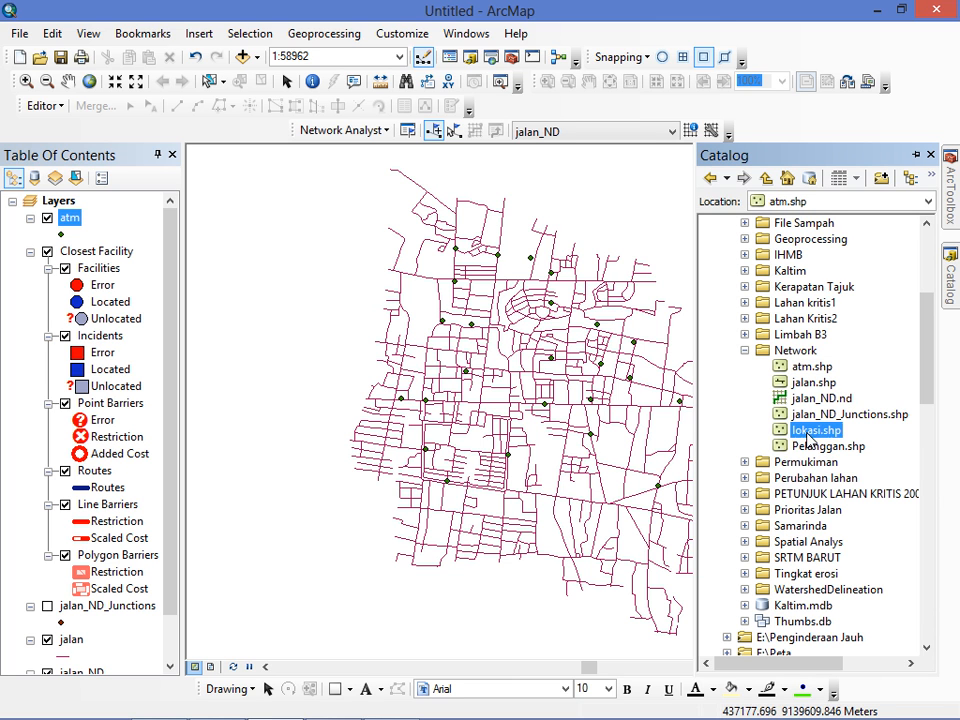
left_click_drag(815, 437, 440, 385)
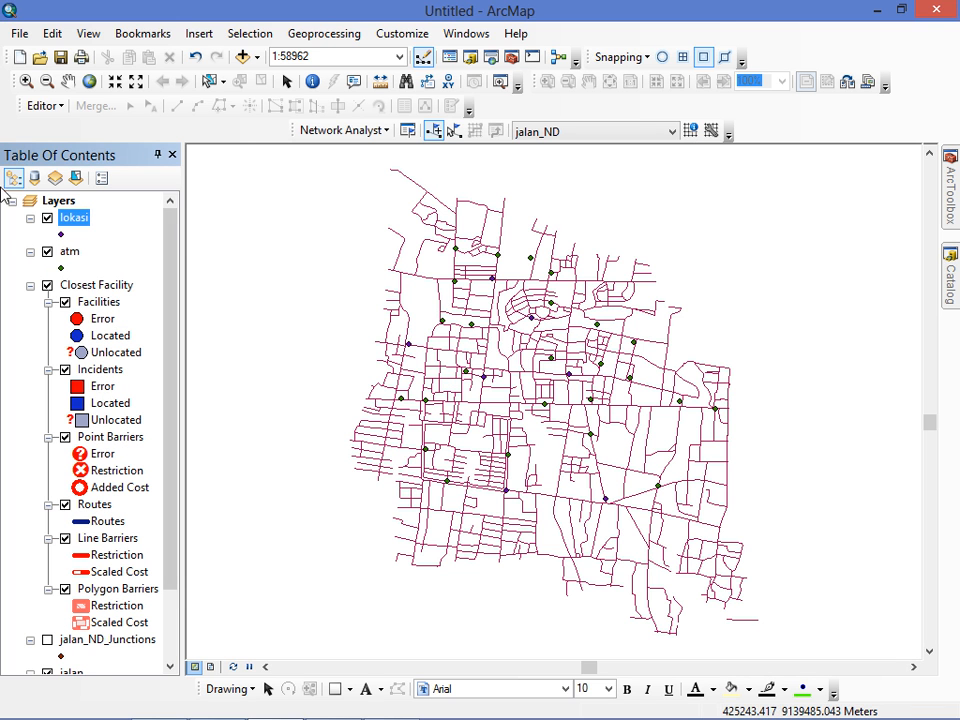
Change the lokasi layer's point symbol to the green Circle 2
double_click(61, 236)
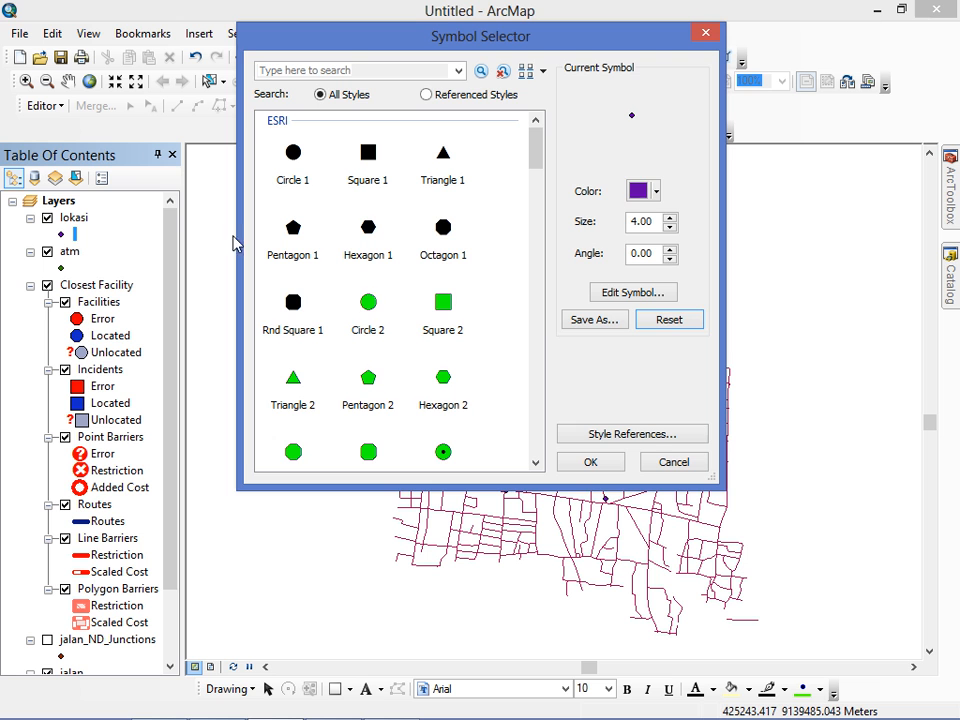
double_click(367, 305)
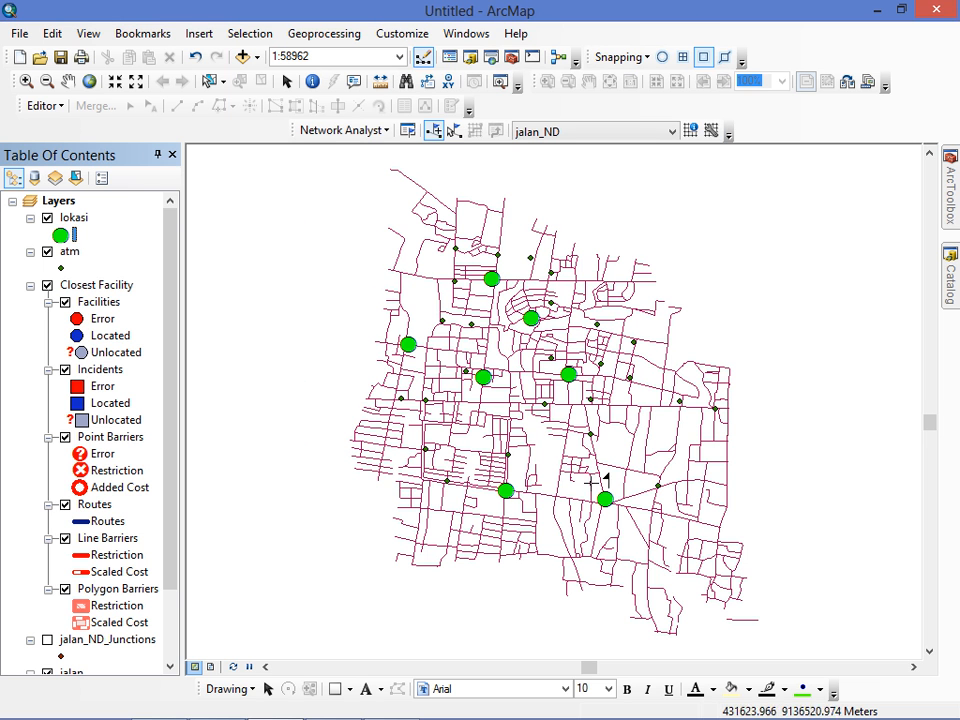
Change the atm layer's point symbol to the black Octagon 1
double_click(62, 269)
left_click(444, 230)
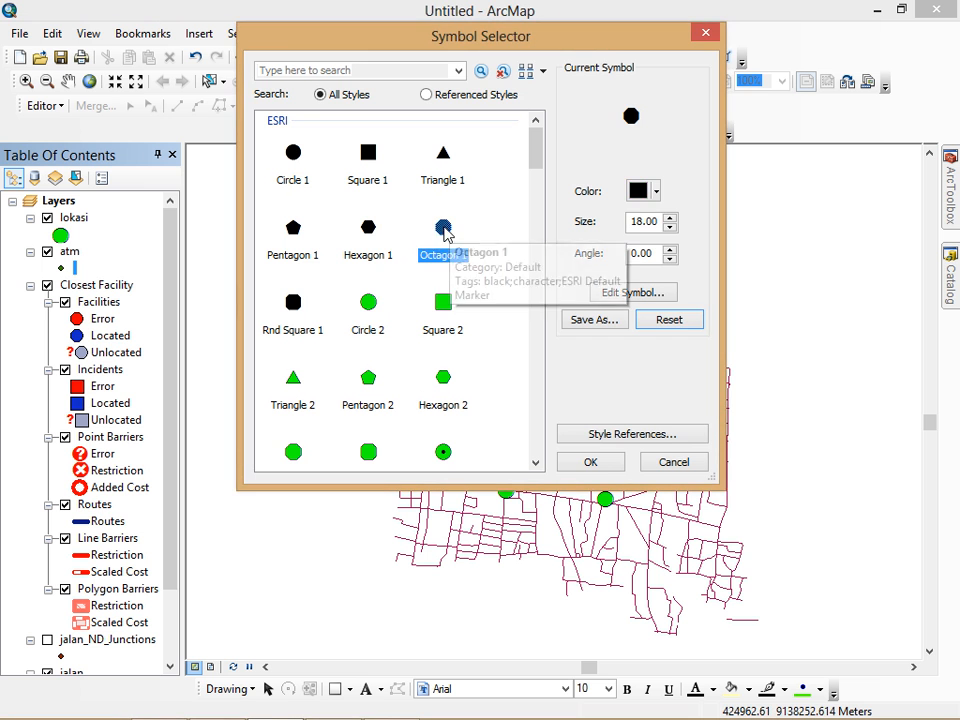
left_click(594, 461)
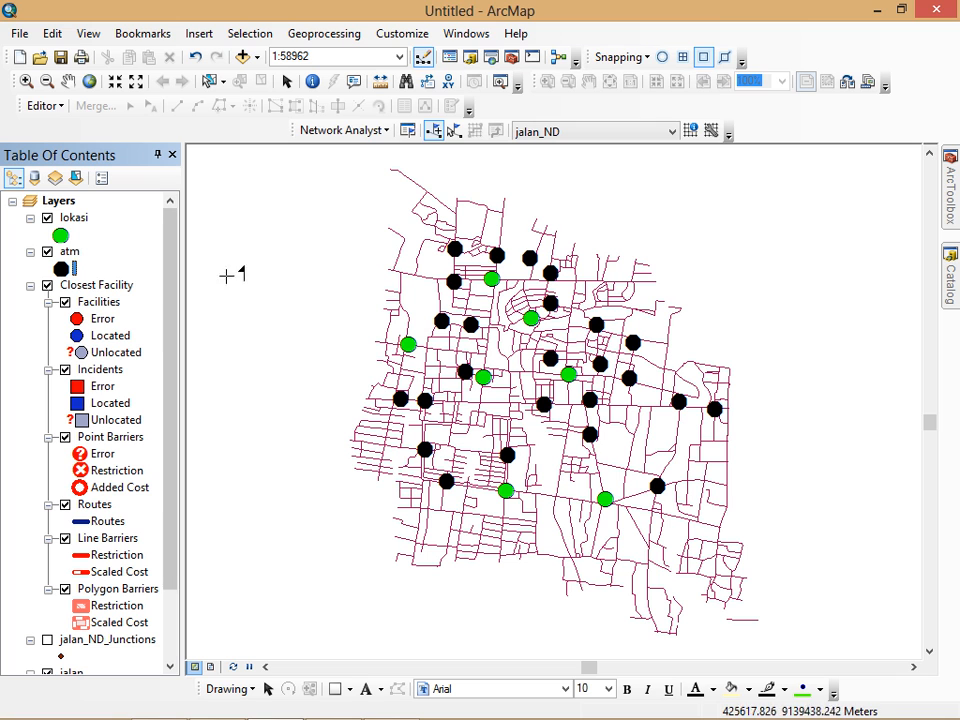
left_click(91, 218)
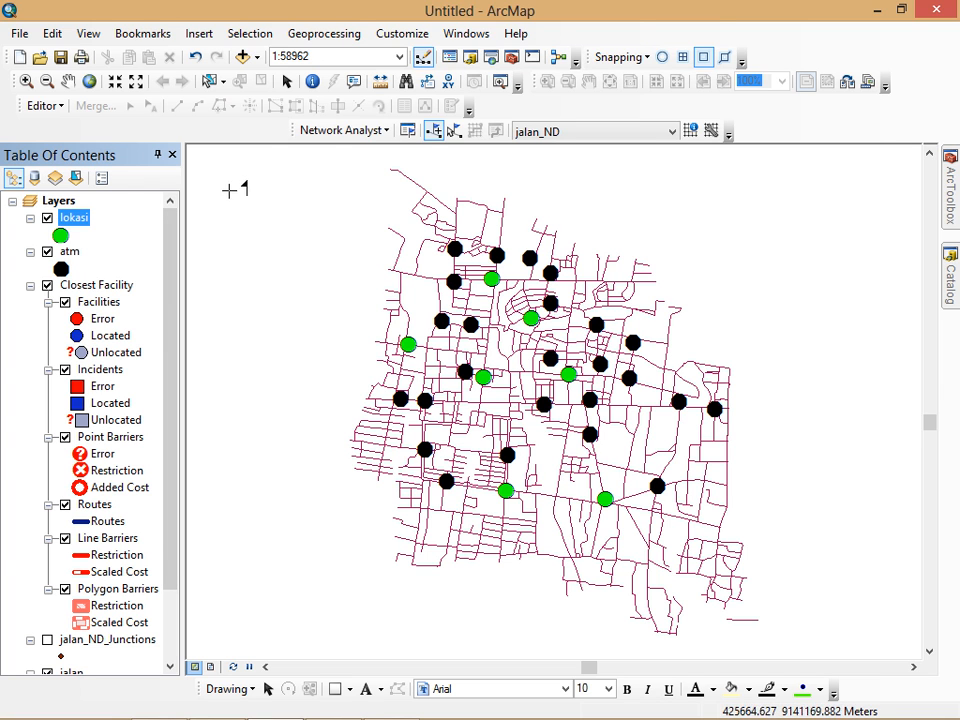
left_click(337, 134)
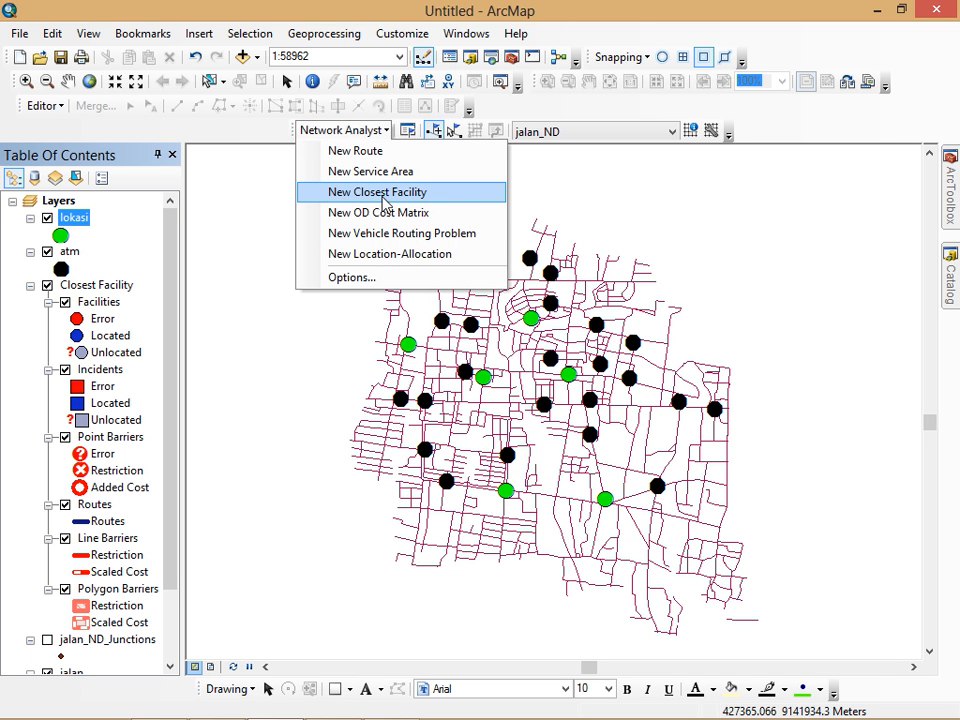
left_click(169, 240)
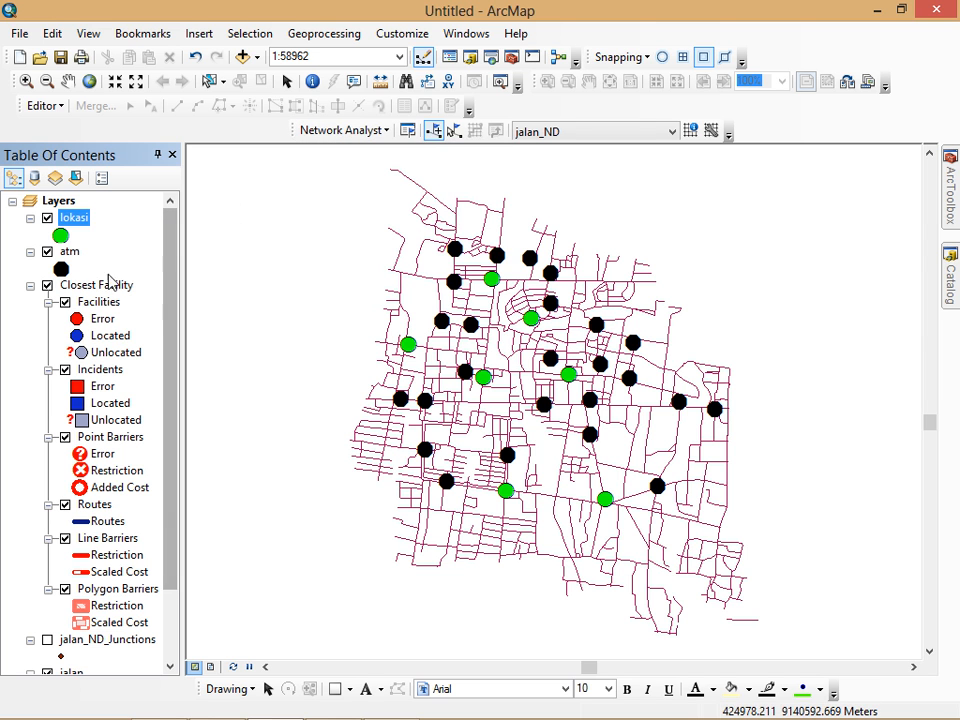
left_click(160, 320)
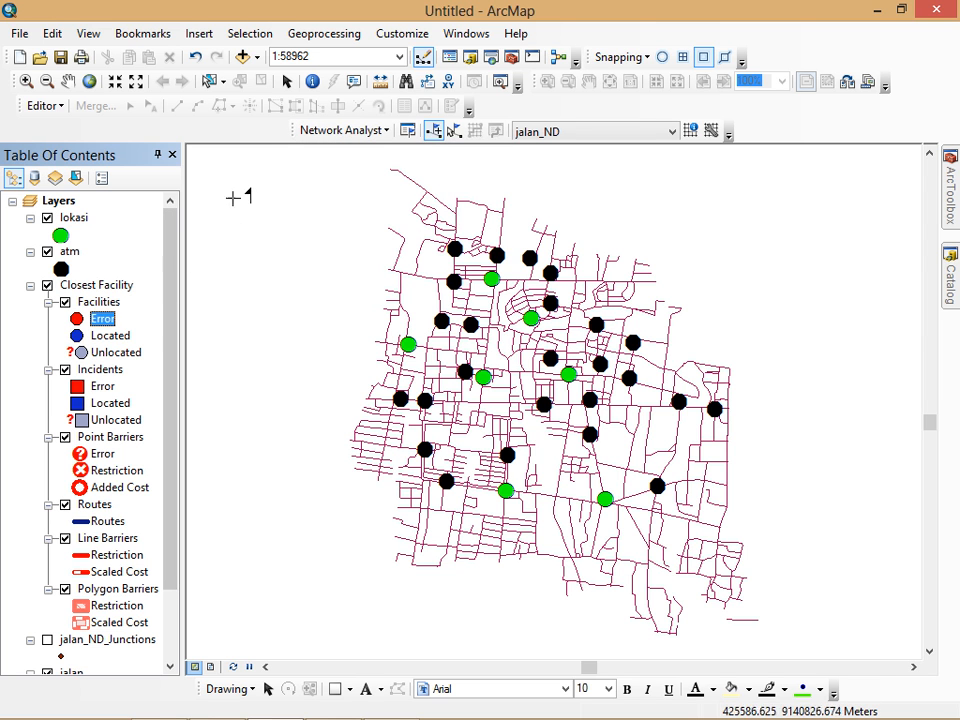
Load the atm points as the facilities of the Closest Facility analysis, keeping the 5000-meter search tolerance
left_click(407, 132)
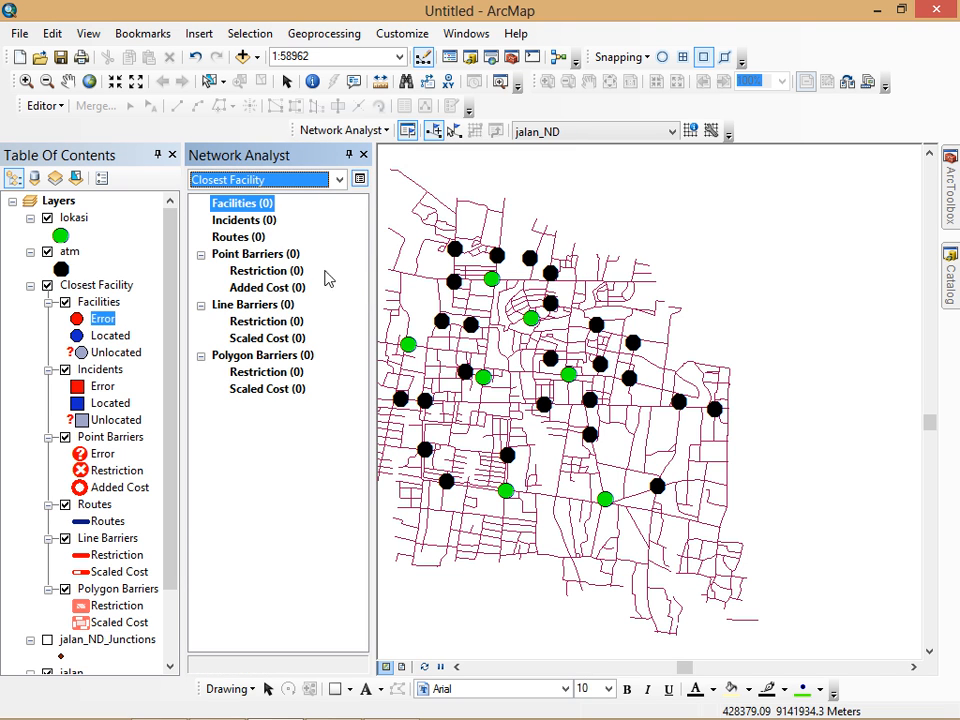
right_click(250, 211)
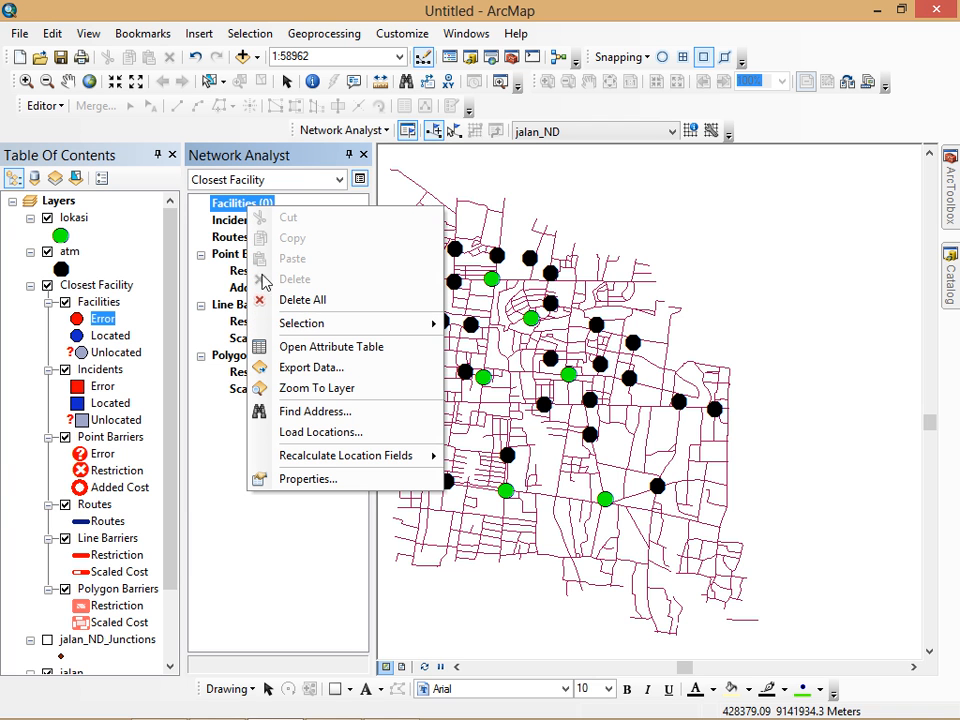
left_click(318, 433)
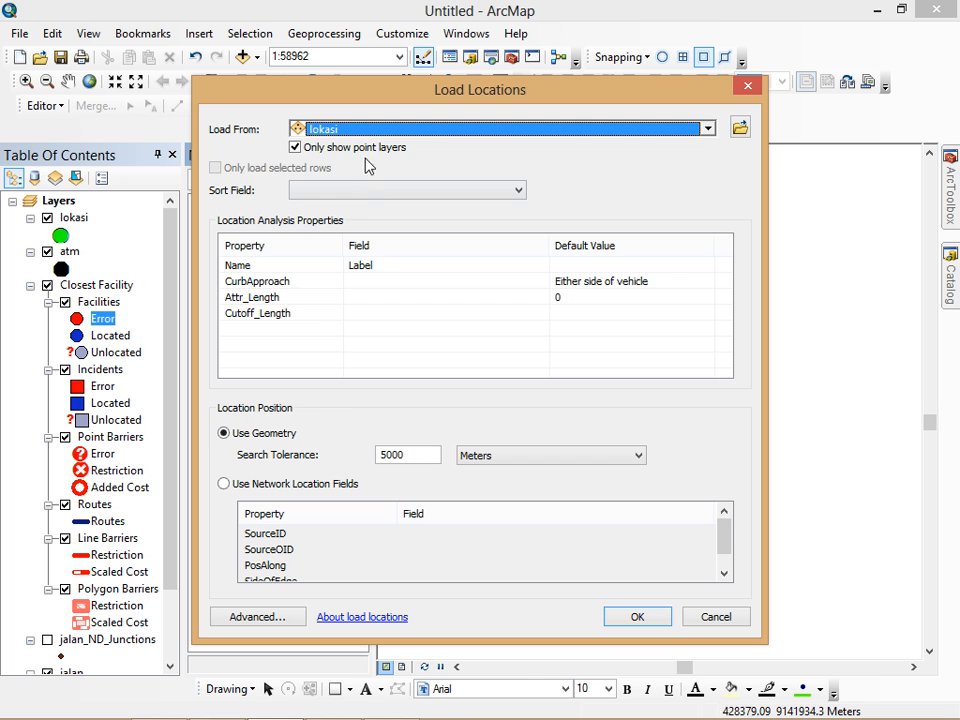
left_click(439, 130)
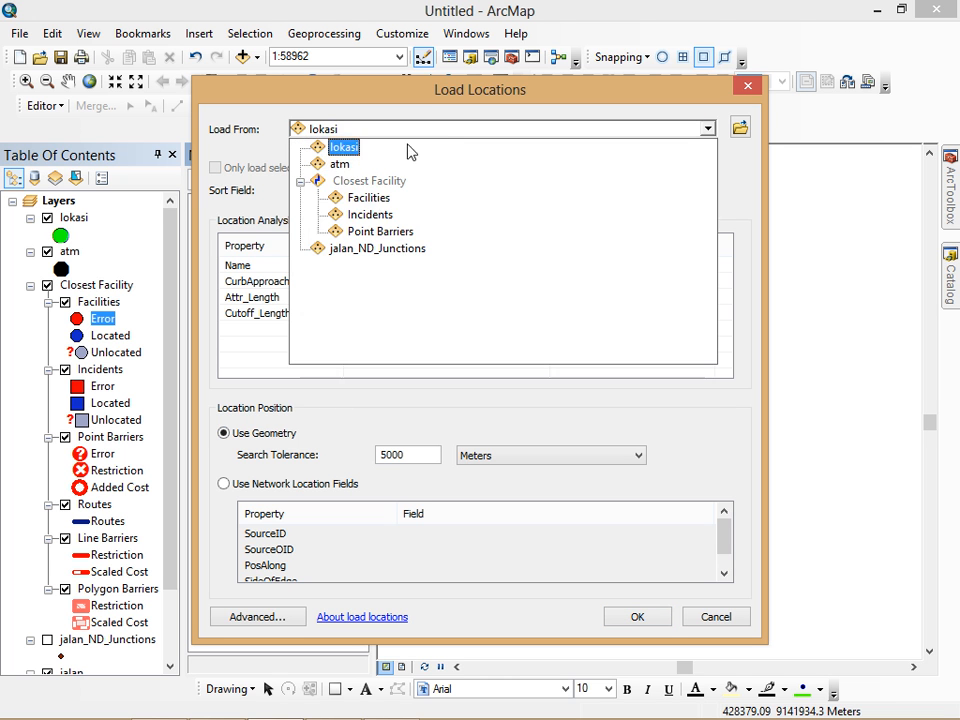
left_click(340, 164)
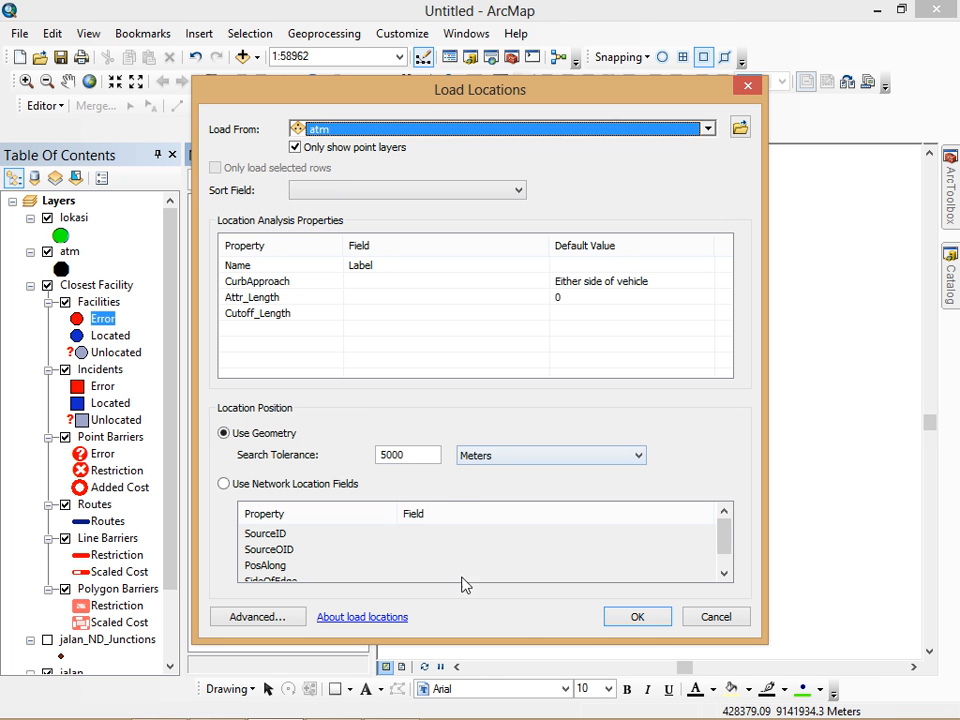
left_click(634, 618)
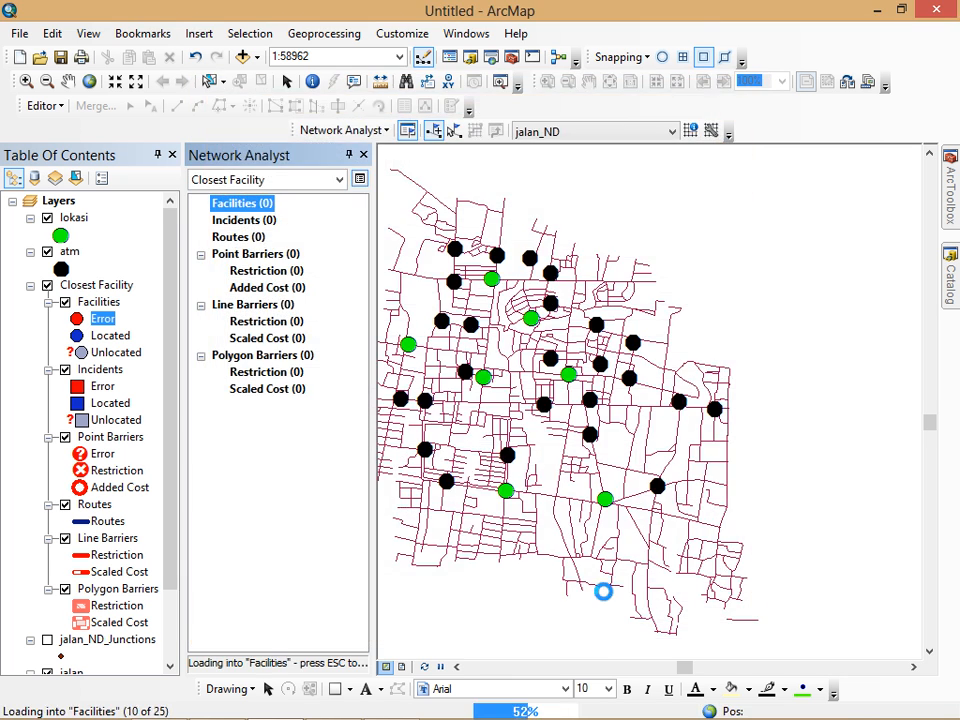
left_click(244, 222)
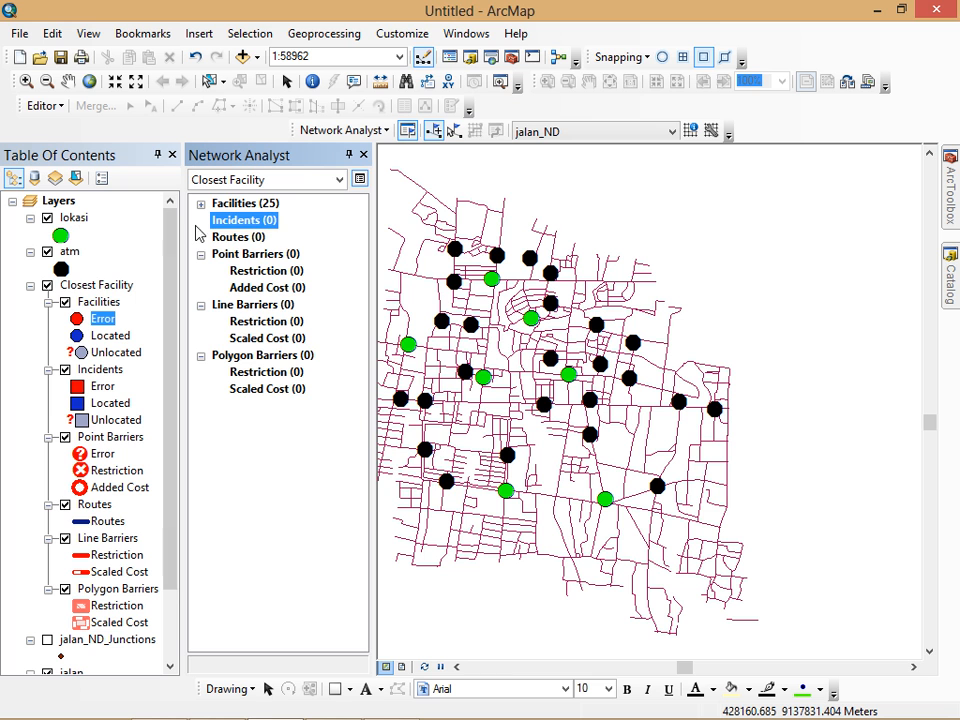
right_click(249, 228)
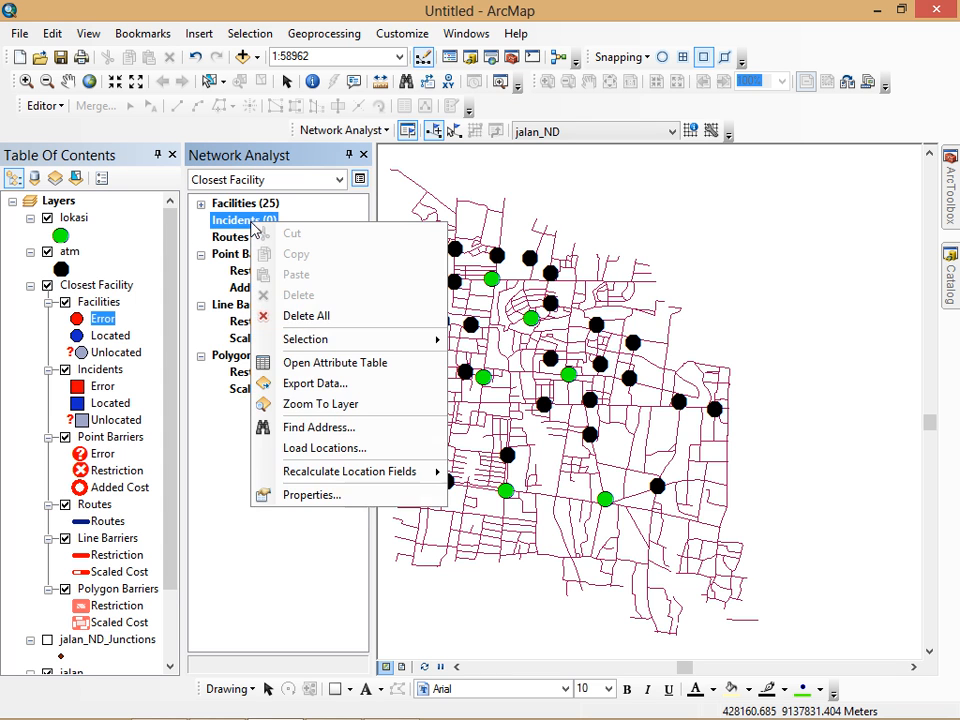
left_click(264, 495)
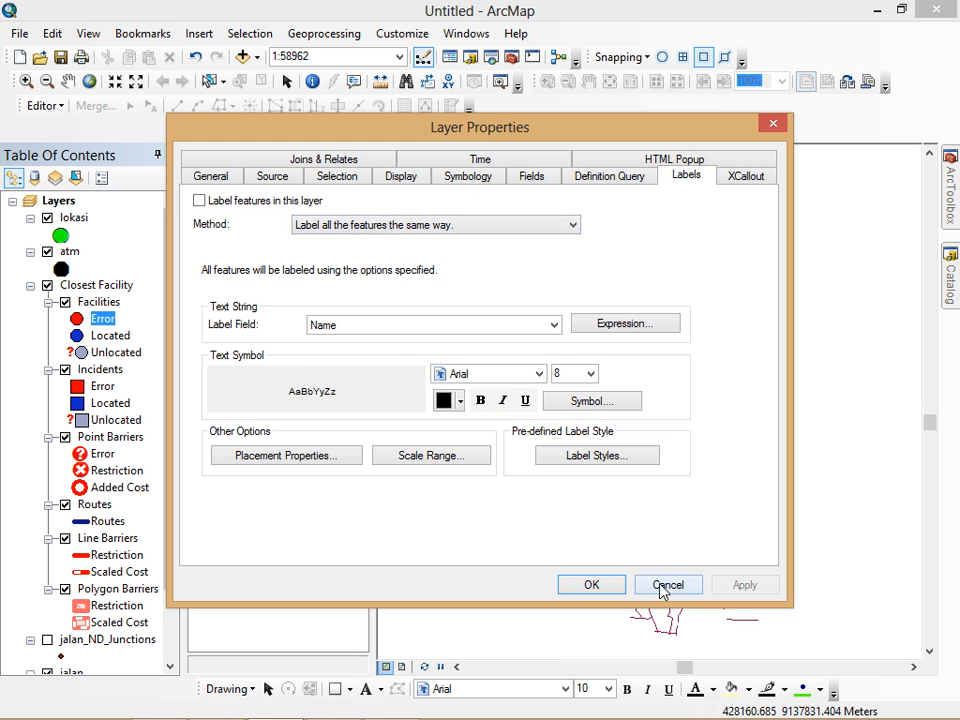
left_click(666, 586)
Load the lokasi points as the incidents of the Closest Facility analysis, keeping the 5000-meter search tolerance
right_click(252, 227)
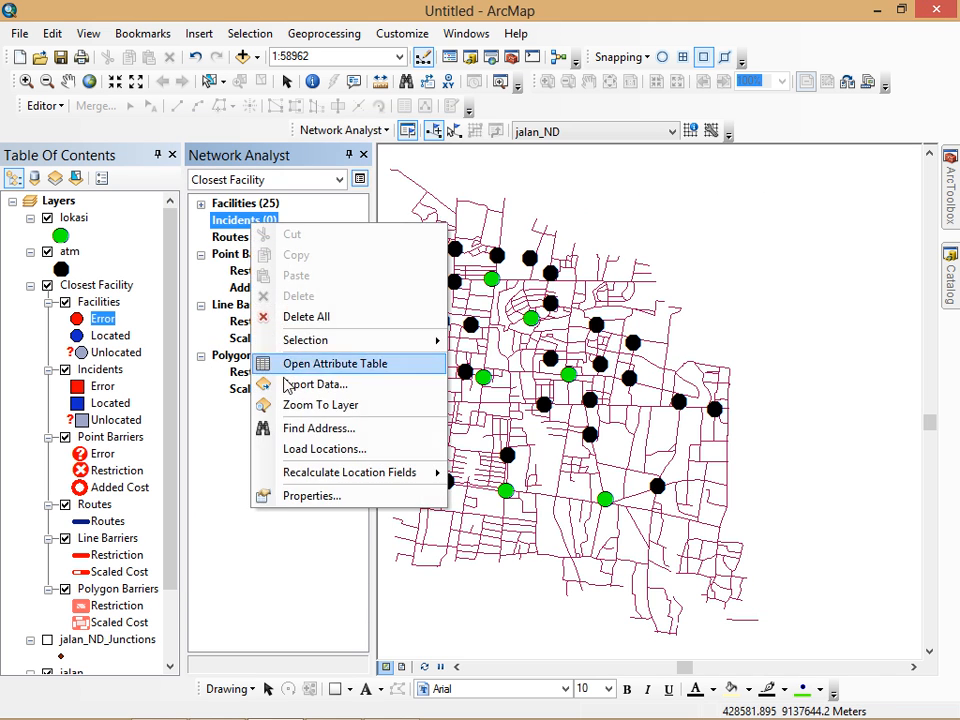
left_click(307, 446)
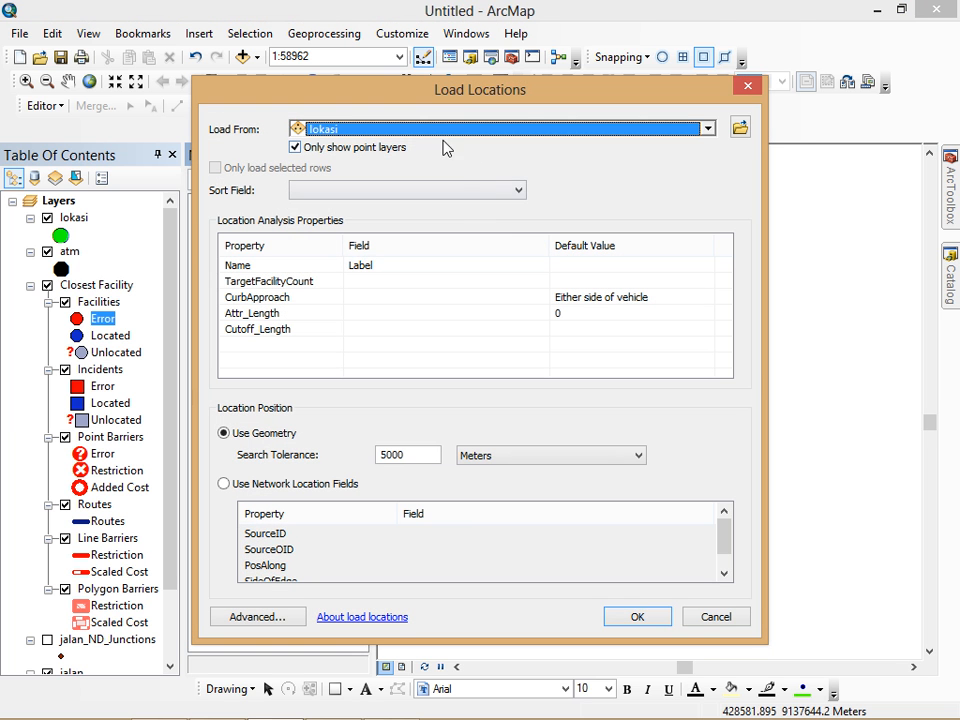
left_click_drag(448, 94, 520, 86)
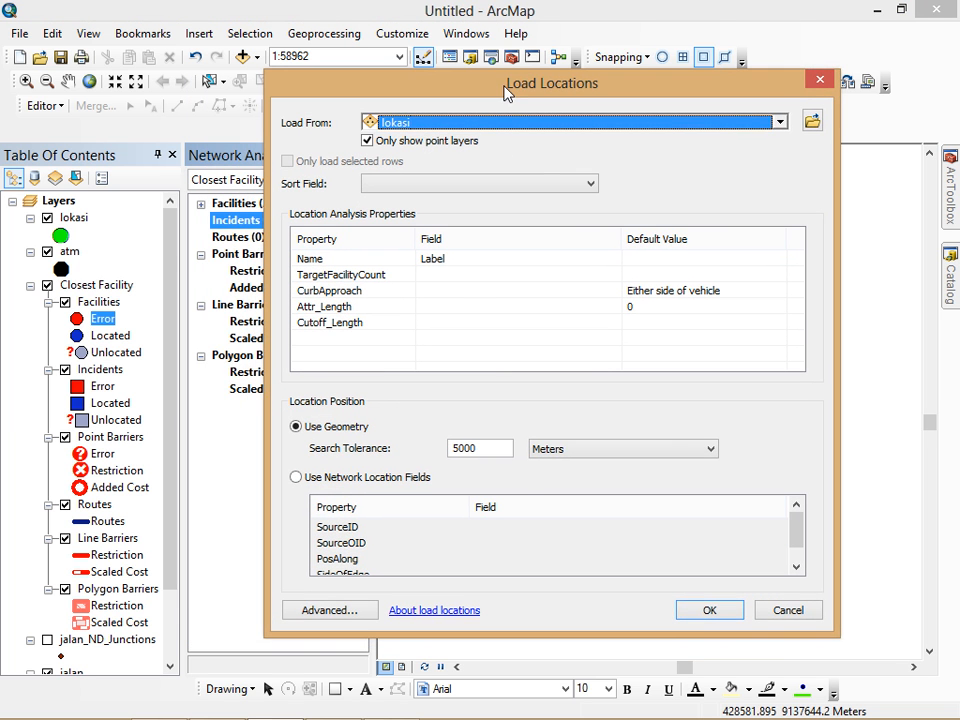
left_click(705, 612)
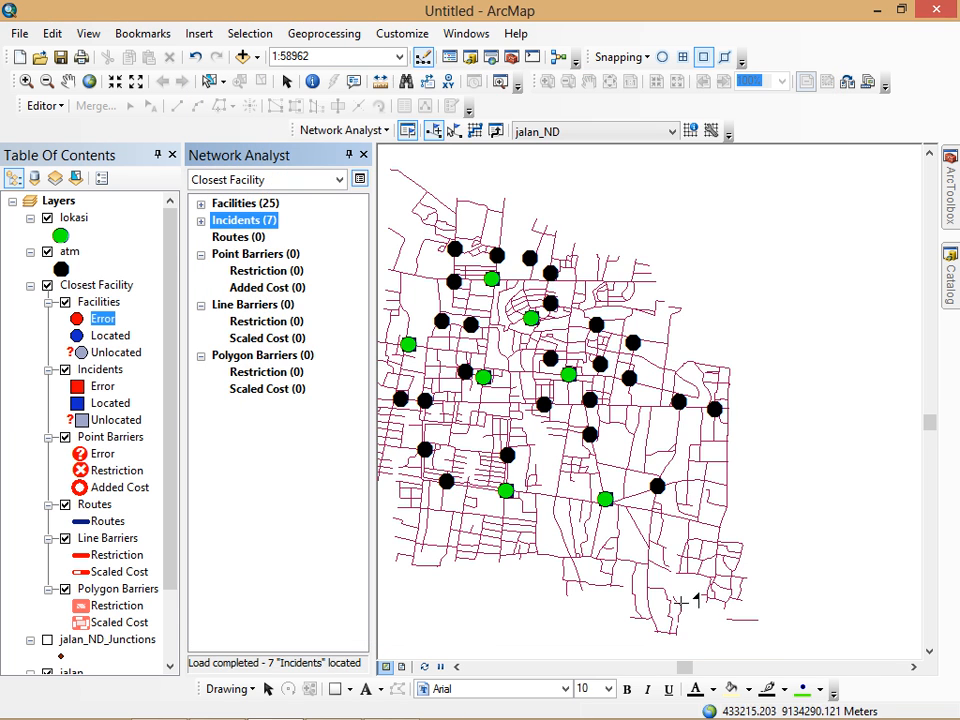
Solve the Closest Facility analysis and inspect the routes between the lokasi and atm points up close
left_click(364, 156)
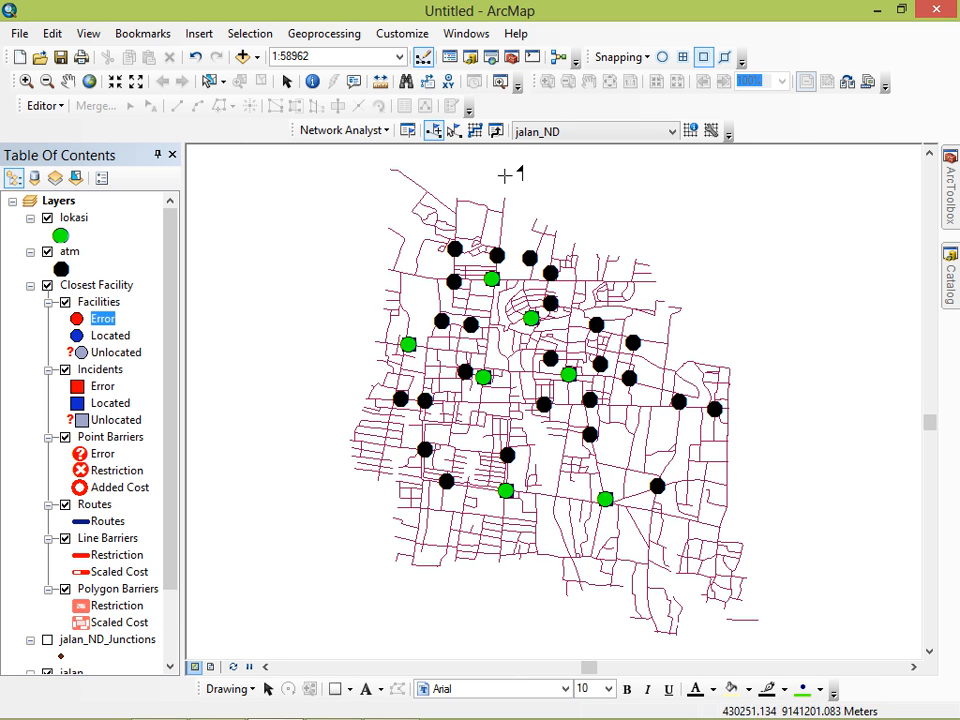
left_click(475, 131)
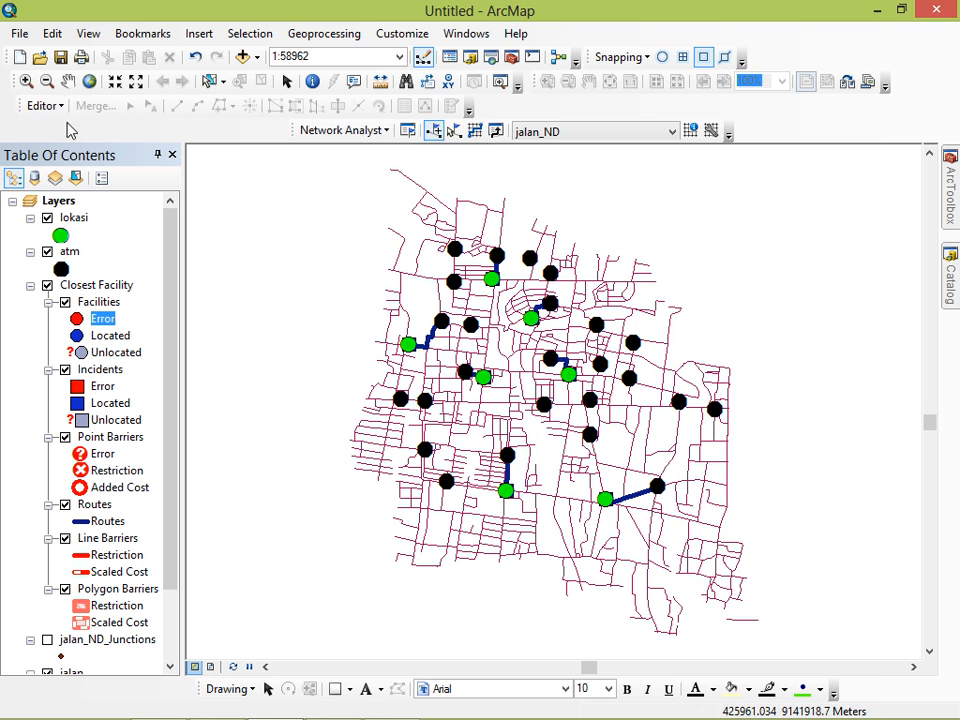
left_click(26, 81)
left_click_drag(385, 303, 645, 521)
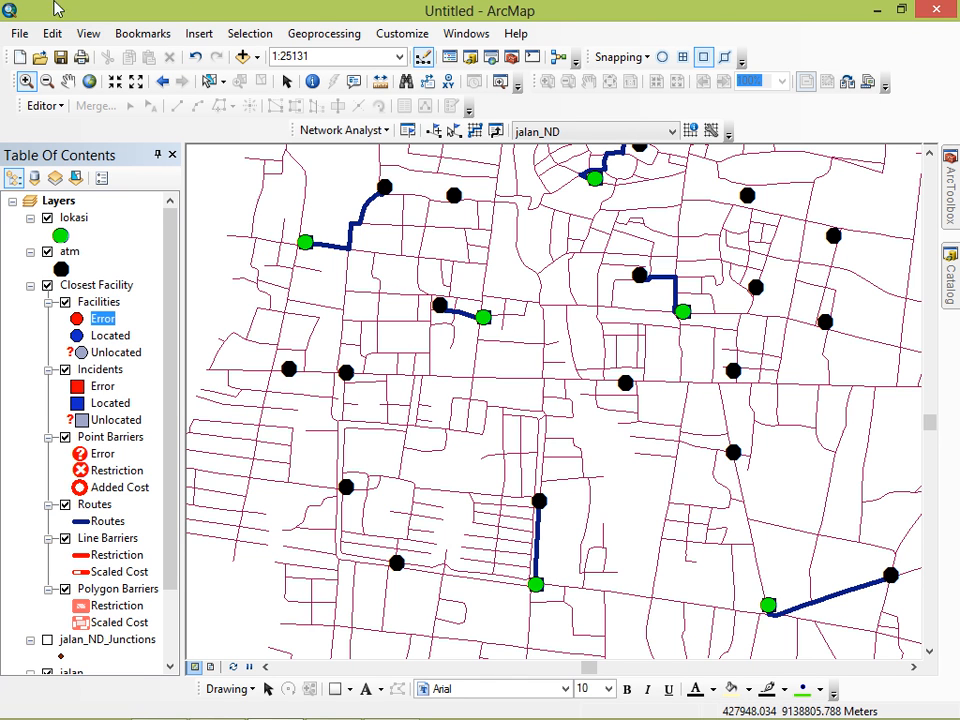
Remove the Closest Facility analysis layer from the map
left_click(356, 132)
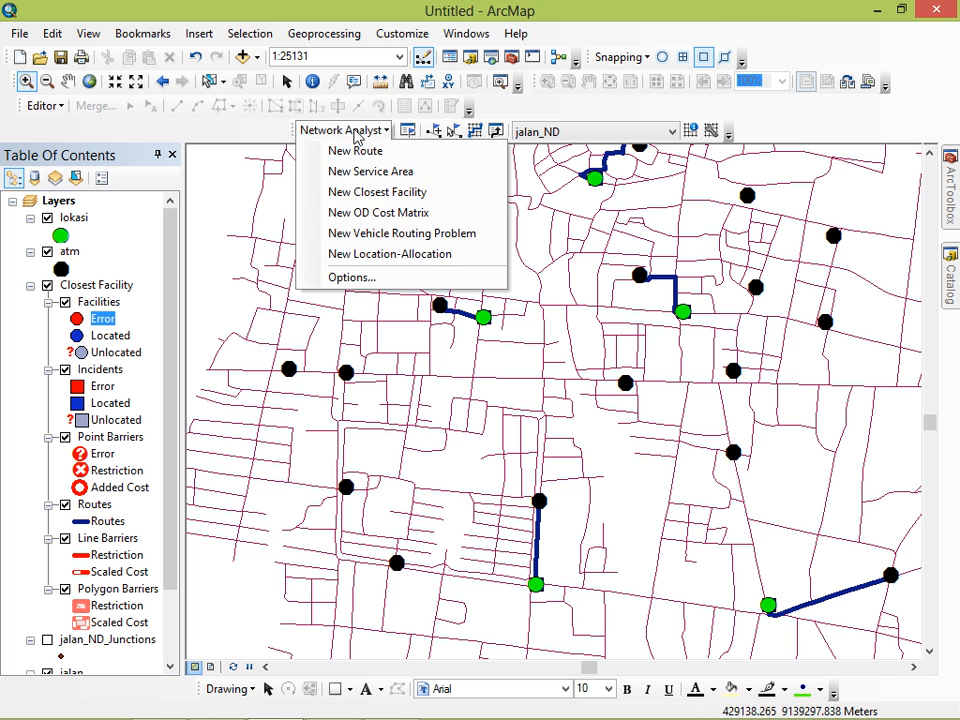
left_click(108, 258)
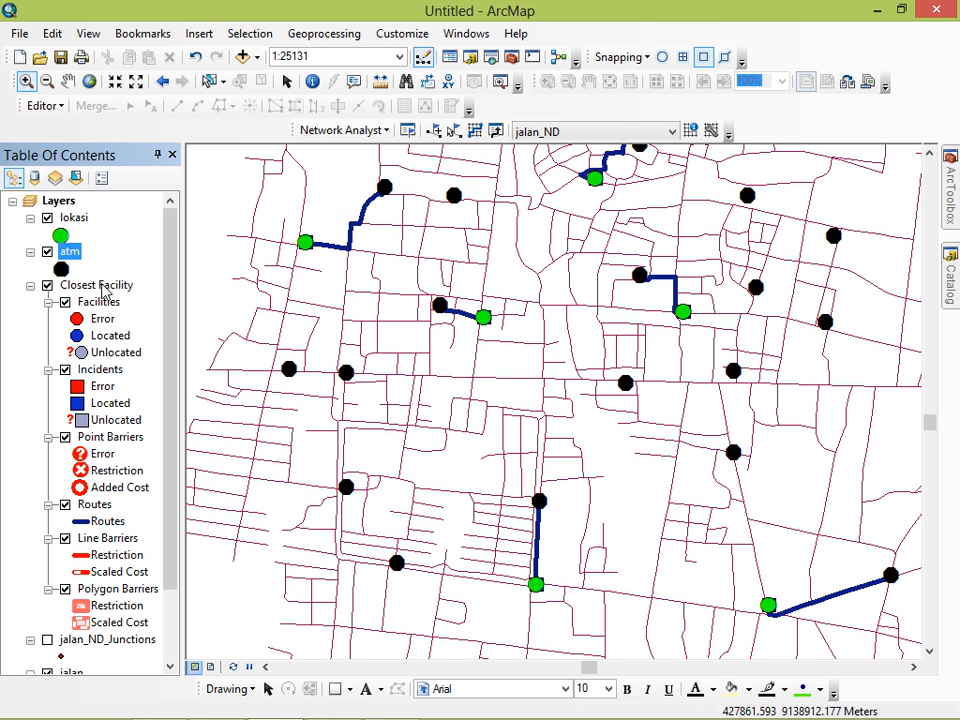
right_click(104, 290)
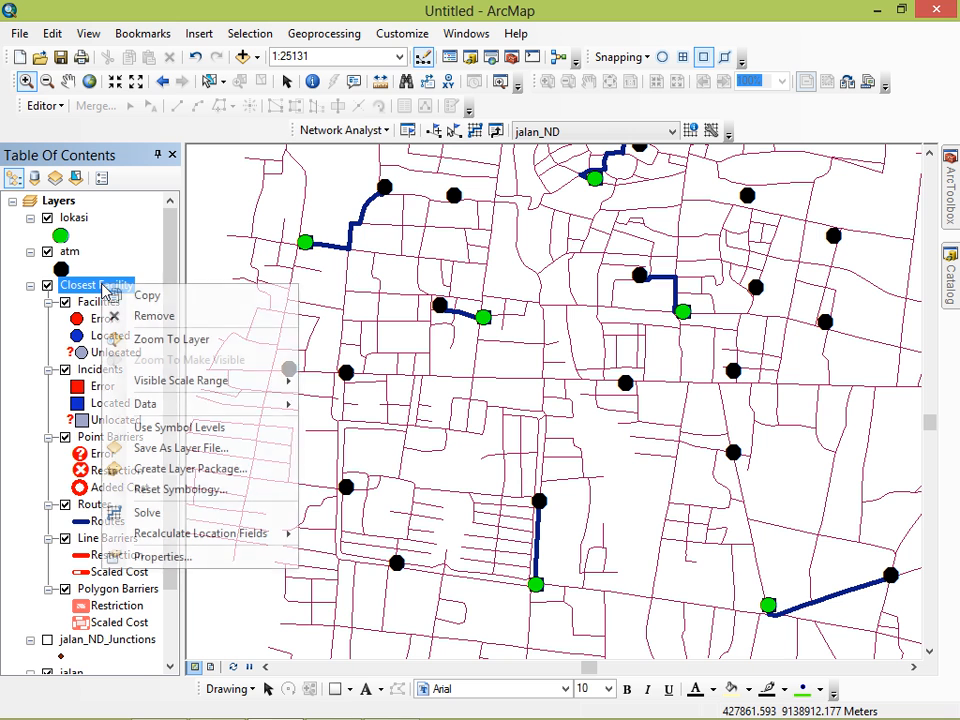
left_click(147, 318)
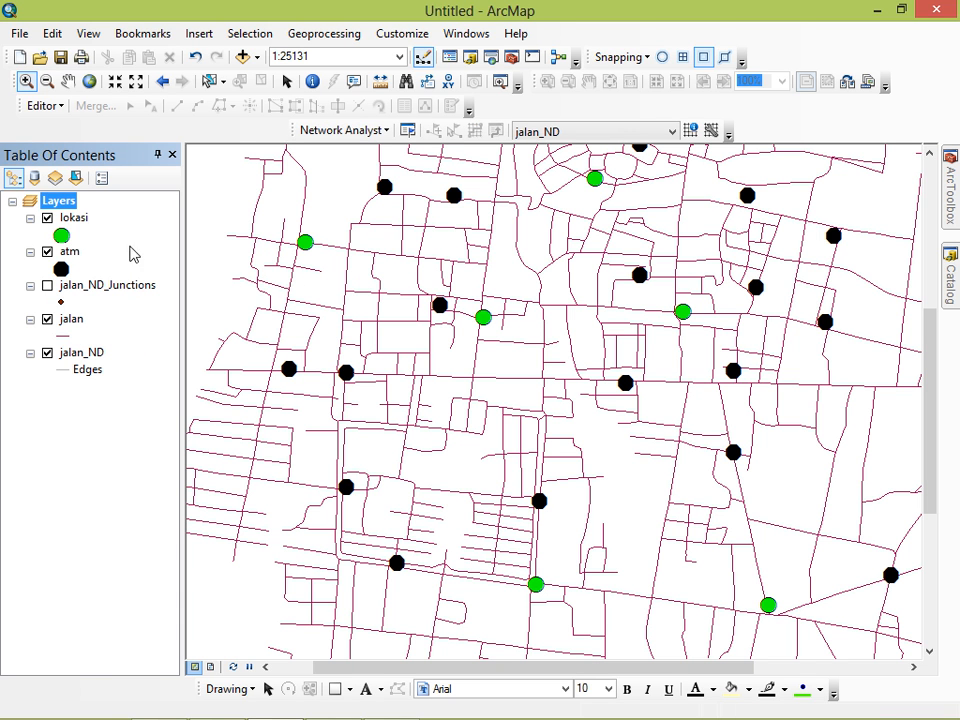
Remove the lokasi layer from the map
left_click(47, 217)
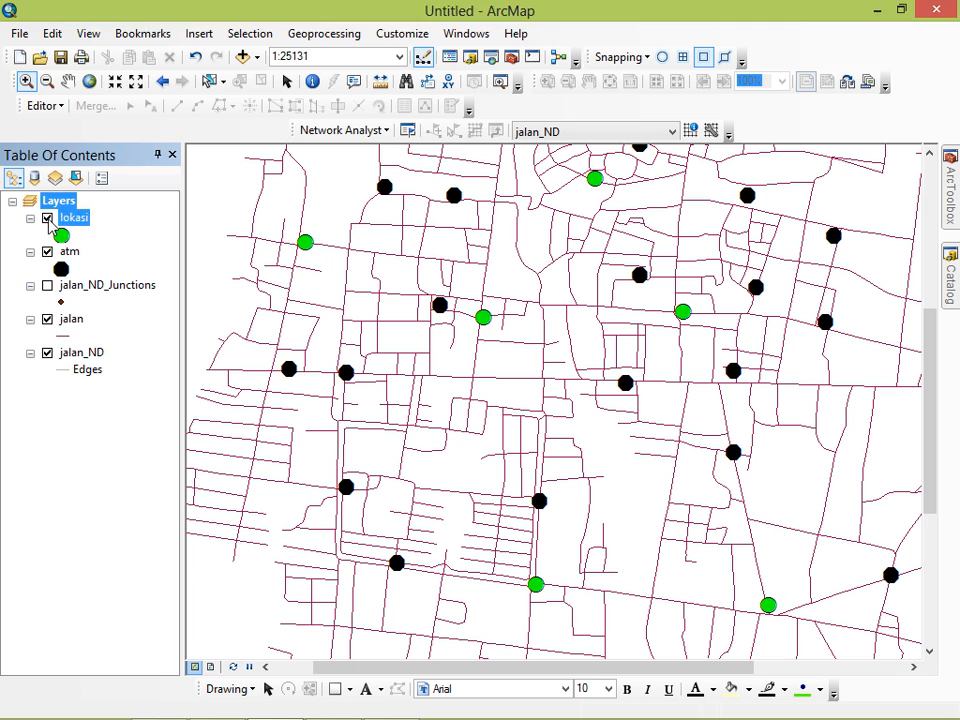
left_click(141, 236)
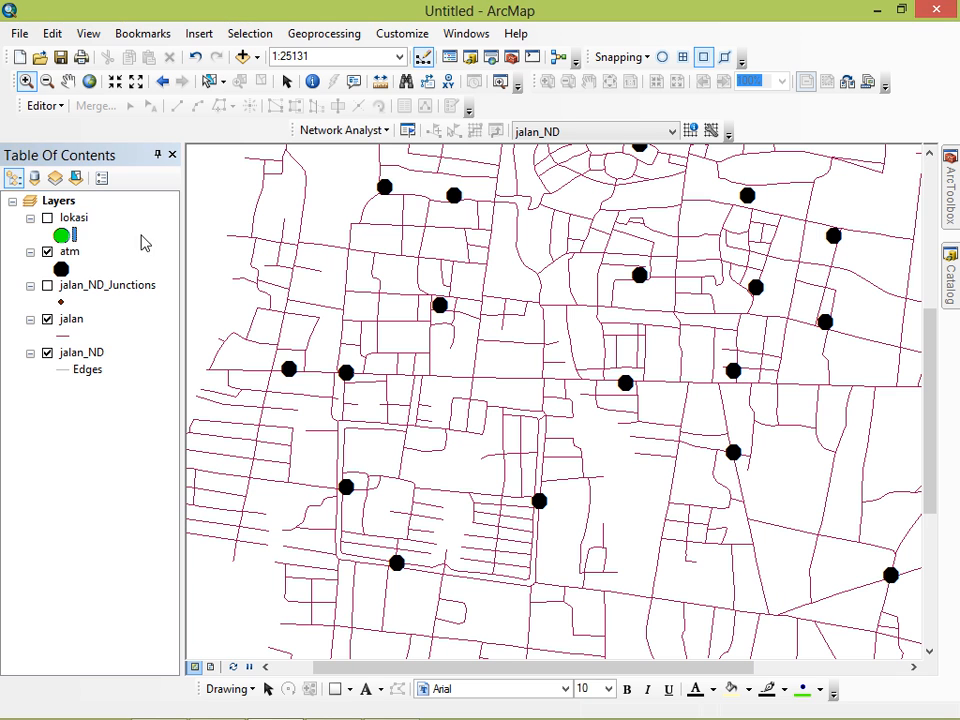
left_click(75, 222)
right_click(75, 222)
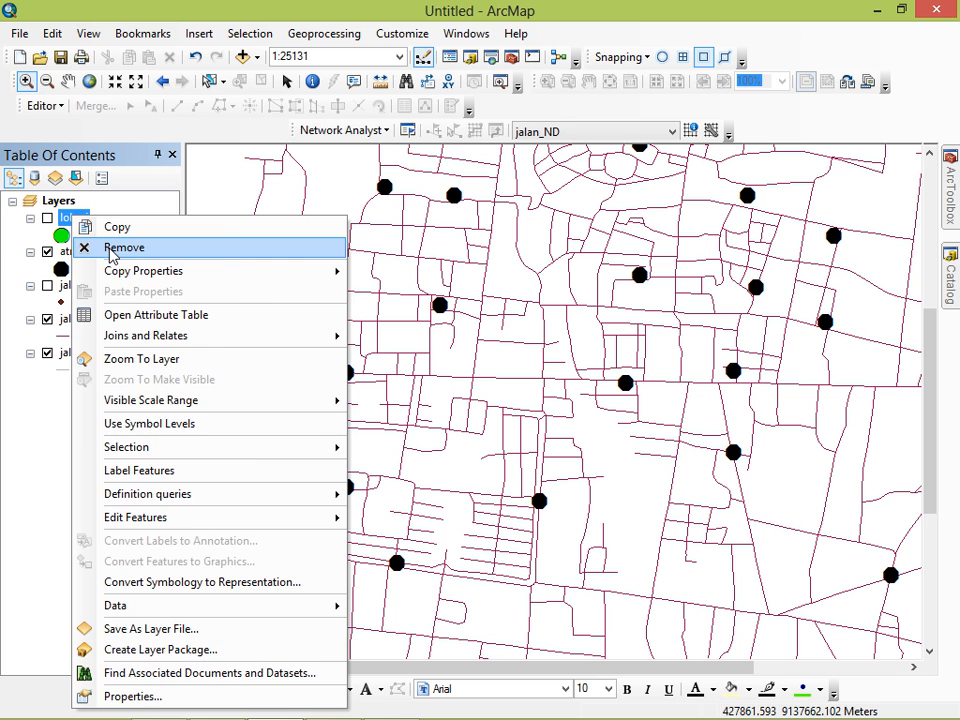
left_click(112, 256)
Add the Pelanggan point layer from the catalog to the map and hide the atm layer
right_click(68, 222)
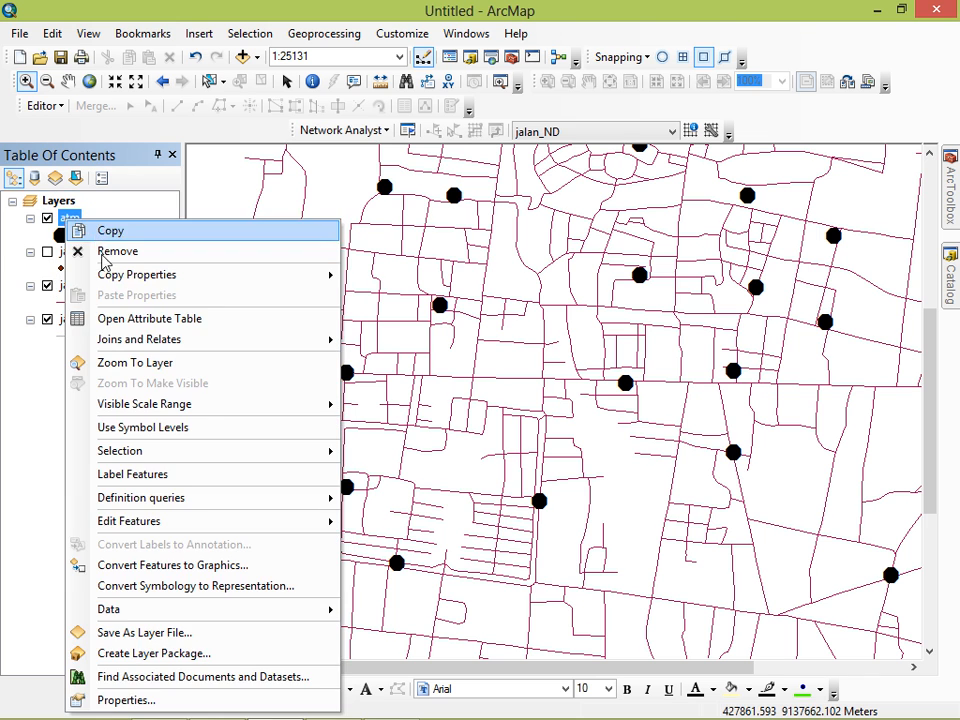
left_click(85, 364)
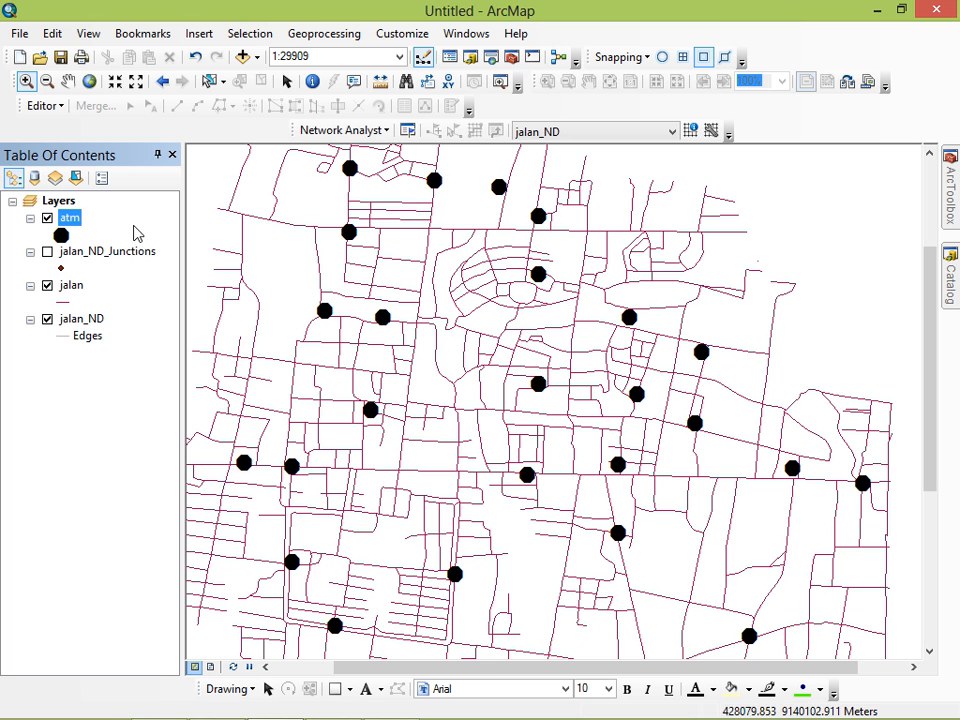
left_click(950, 276)
left_click_drag(822, 449, 458, 384)
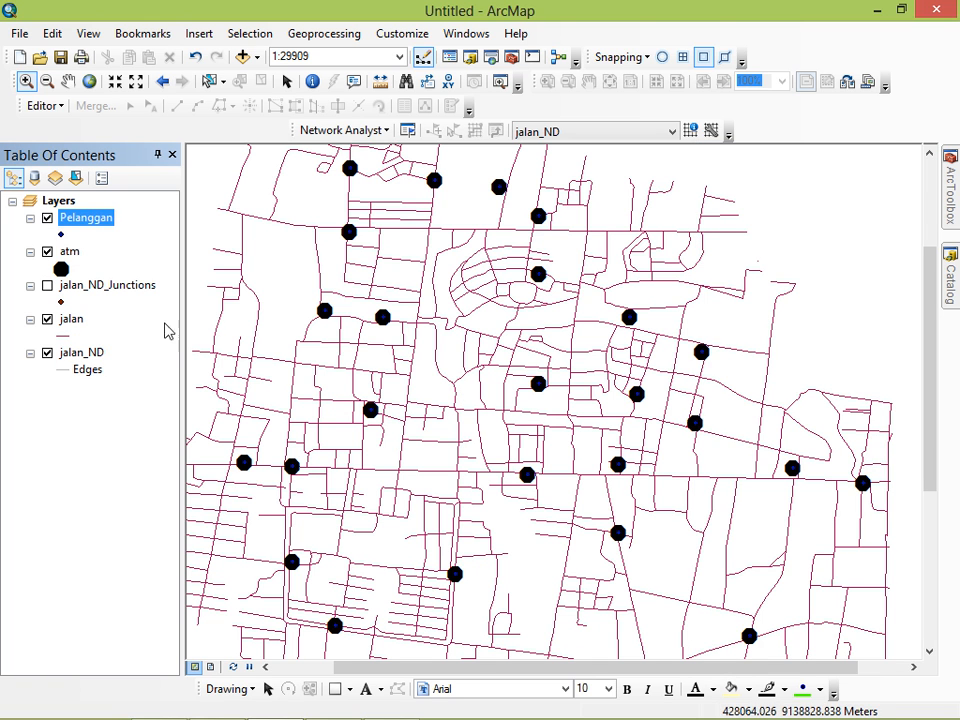
left_click(47, 252)
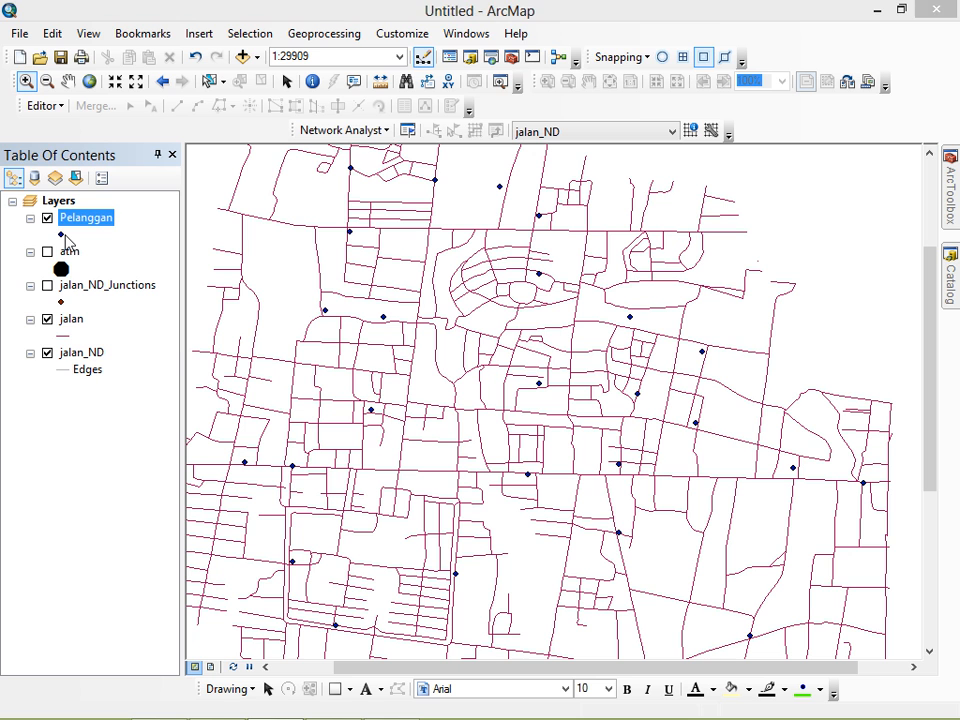
Change the Pelanggan layer's point symbol to the green Circle 2
left_click(61, 235)
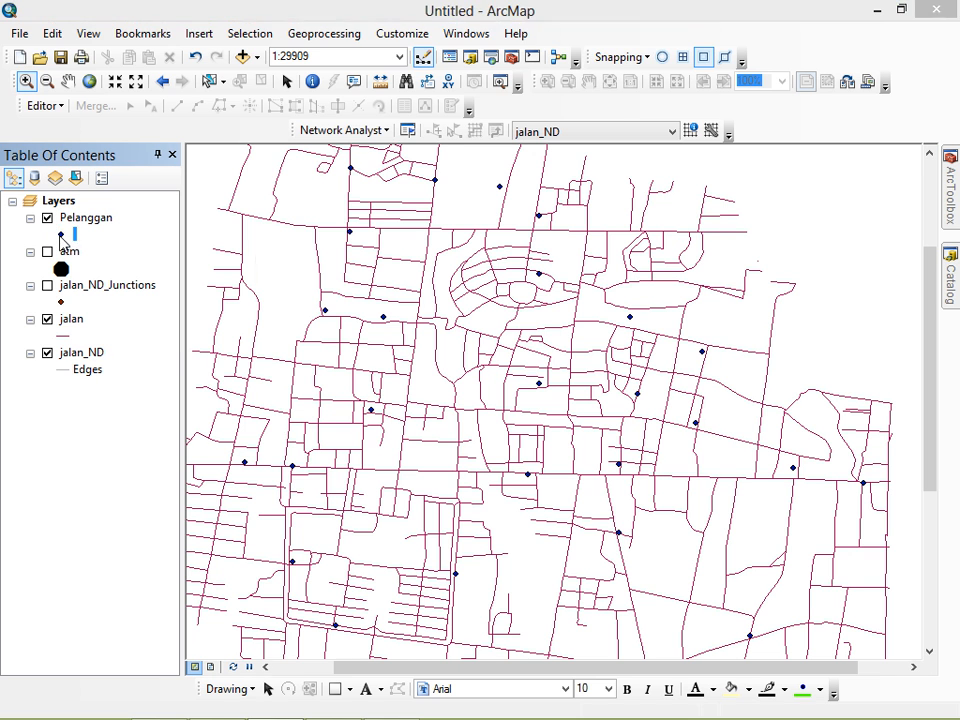
left_click(61, 236)
double_click(364, 315)
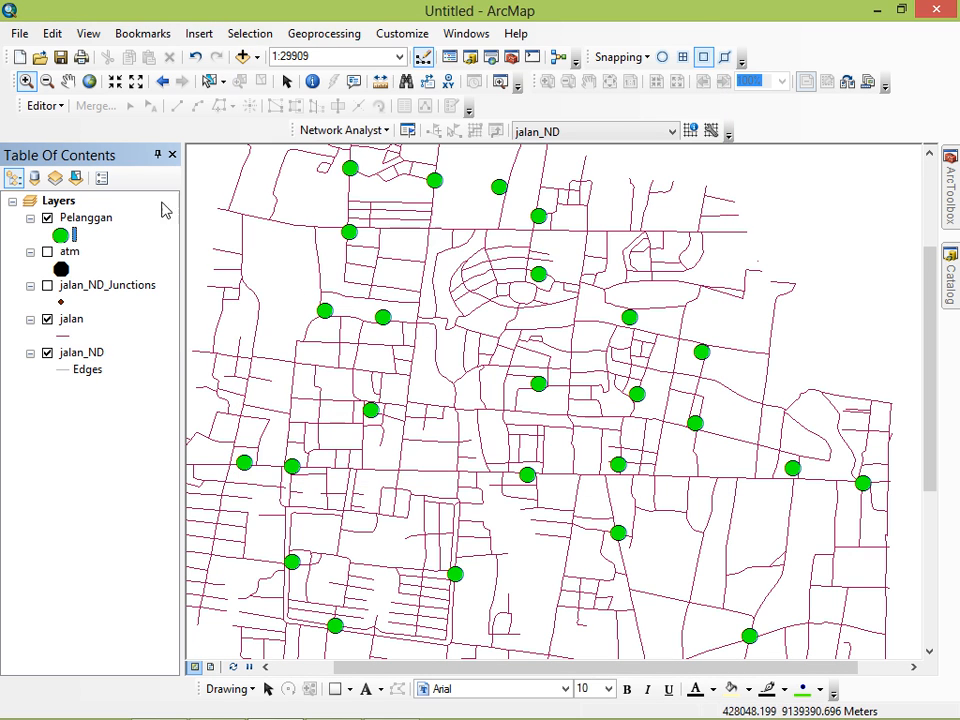
Remove the atm layer from the map and add lokasi.shp from the Network folder in the catalog
right_click(70, 258)
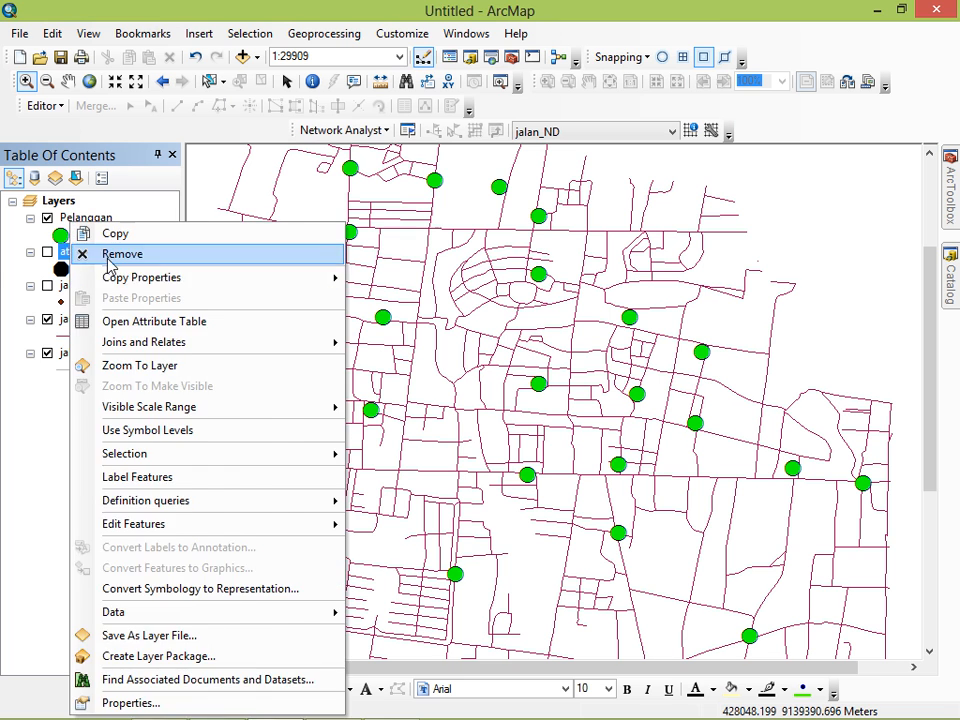
left_click(80, 256)
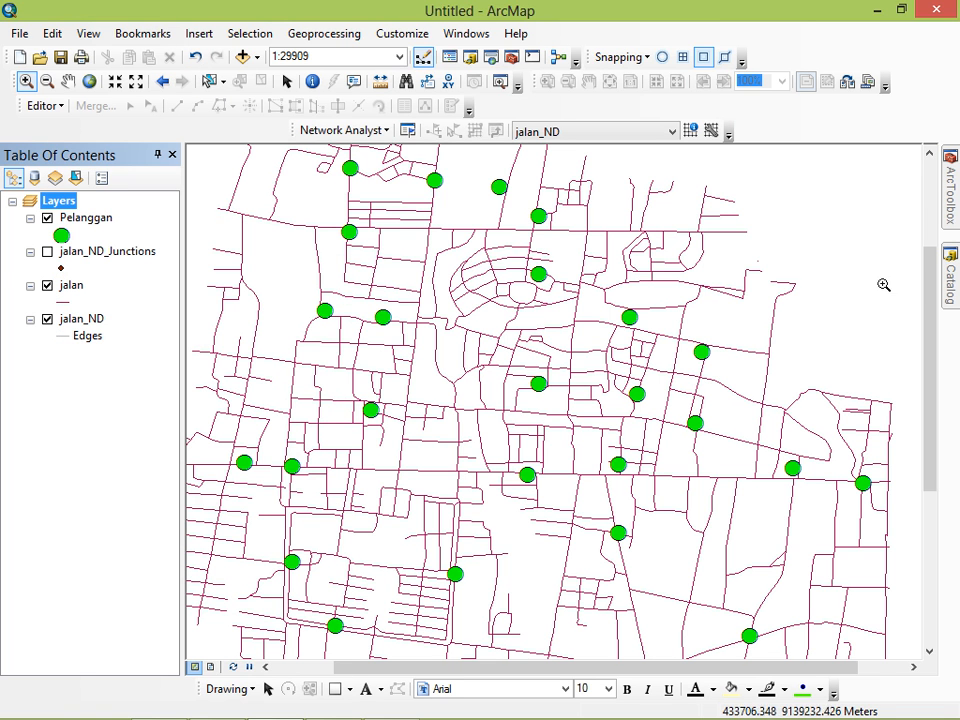
left_click(950, 280)
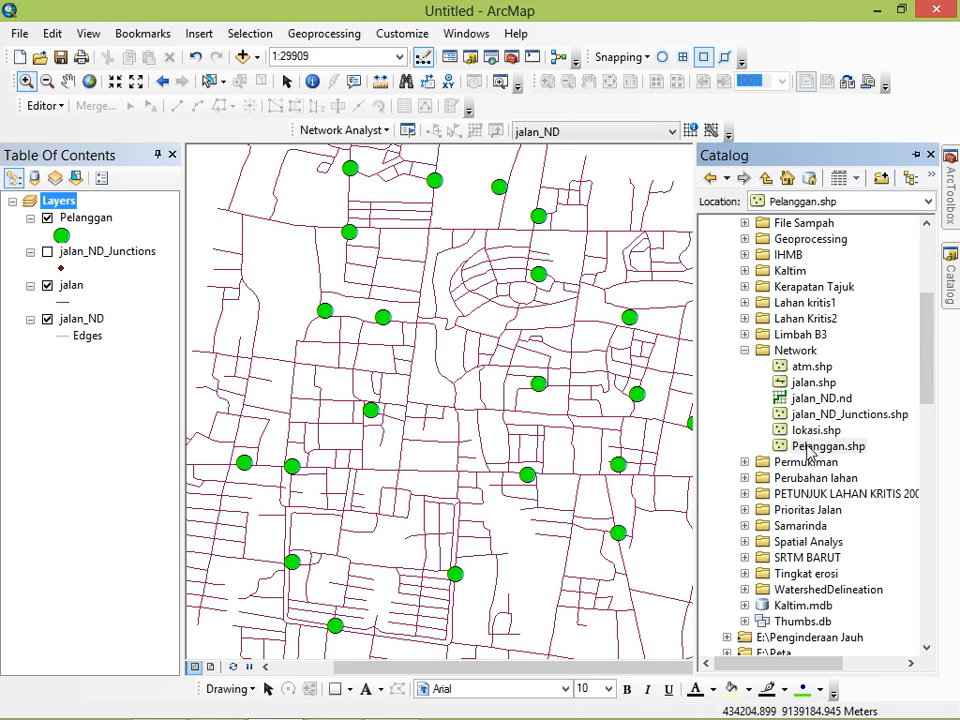
left_click_drag(811, 436, 504, 405)
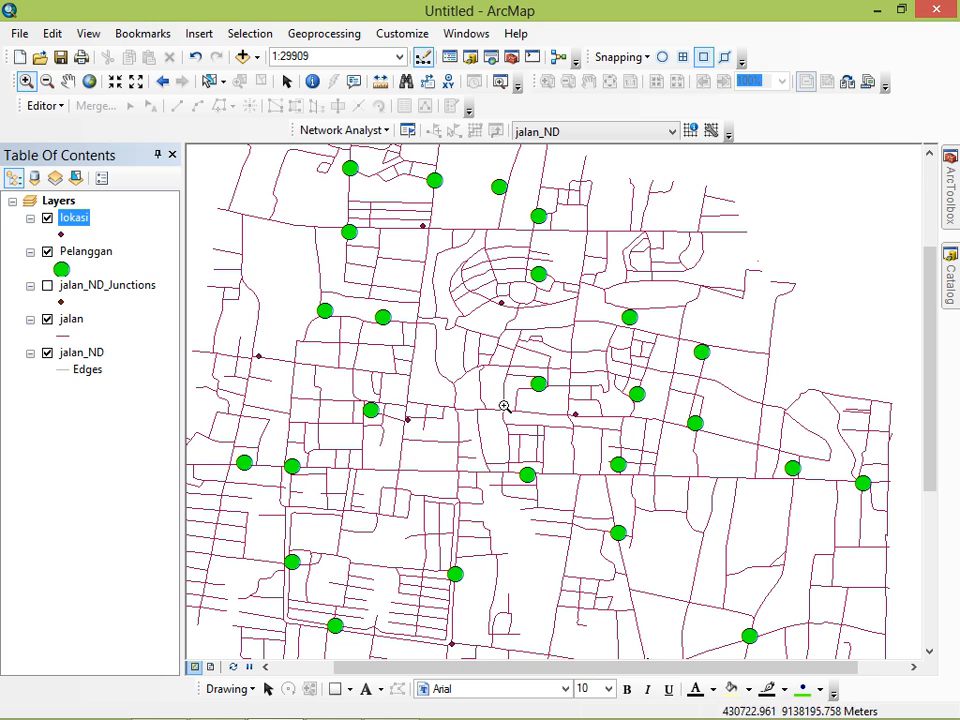
Change the lokasi layer's point symbol to the black Rnd Square 1
left_click(61, 234)
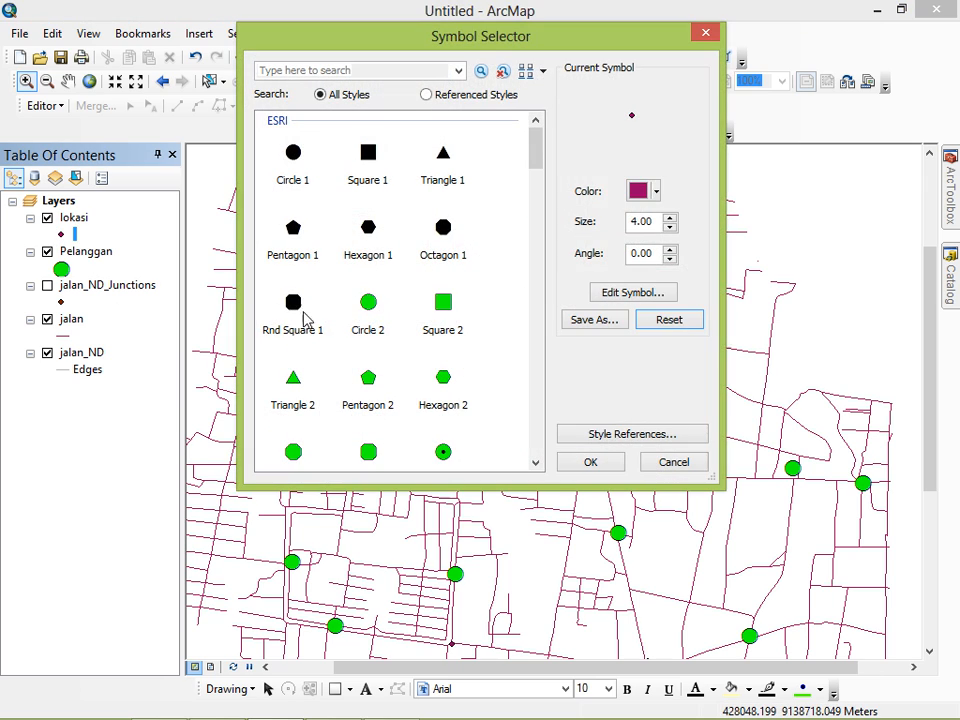
double_click(293, 303)
scroll(621, 375, "up", 3)
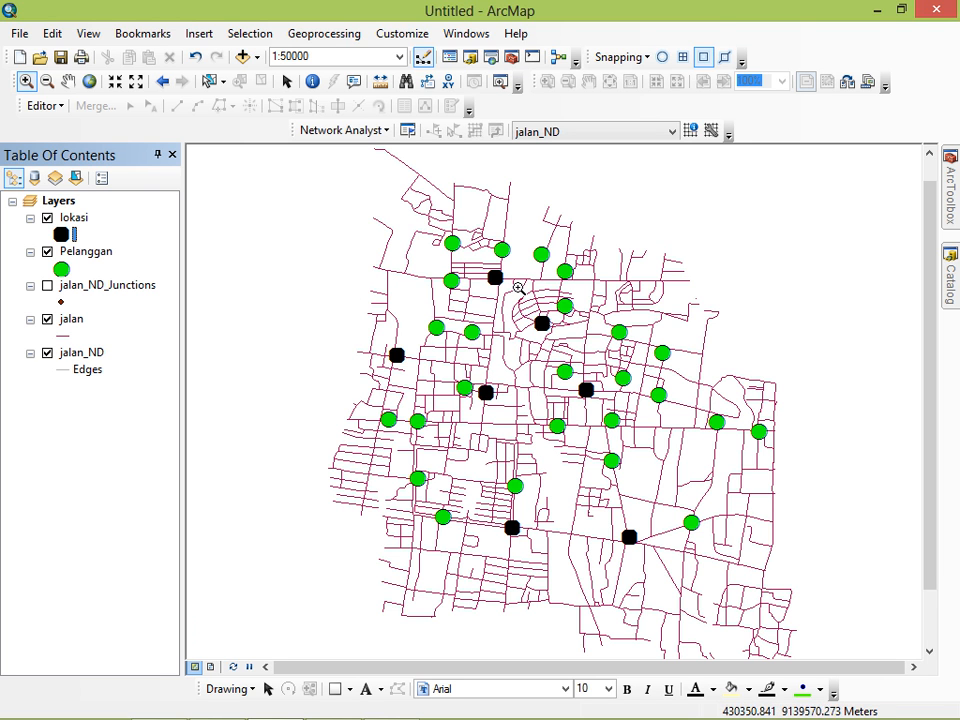
Create a new Location-Allocation analysis layer on jalan_ND and show its Network Analyst window
left_click(355, 134)
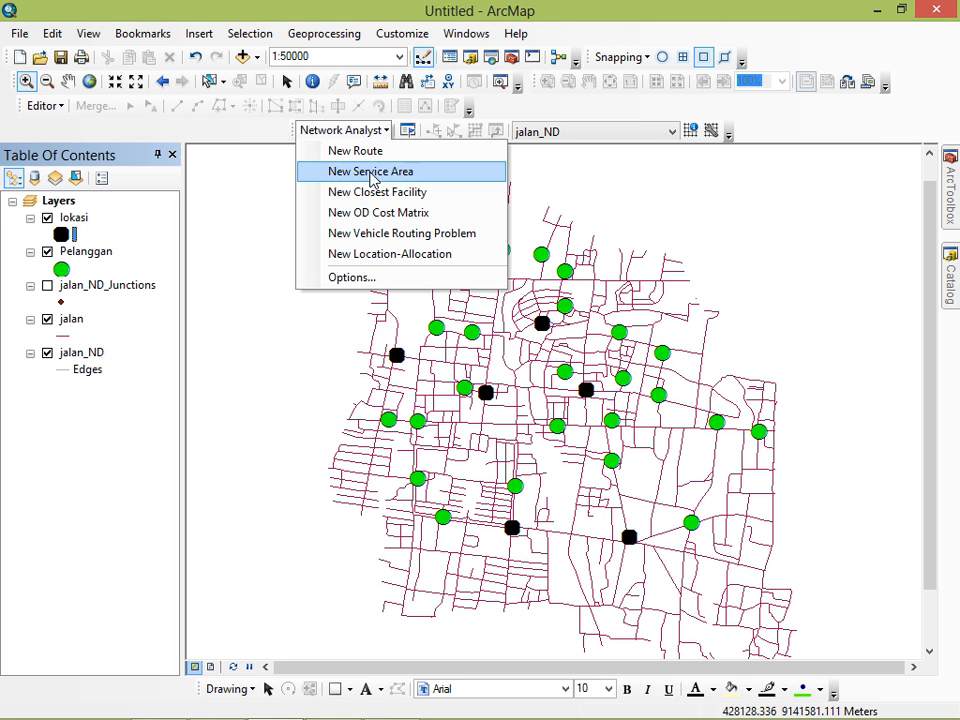
left_click(443, 256)
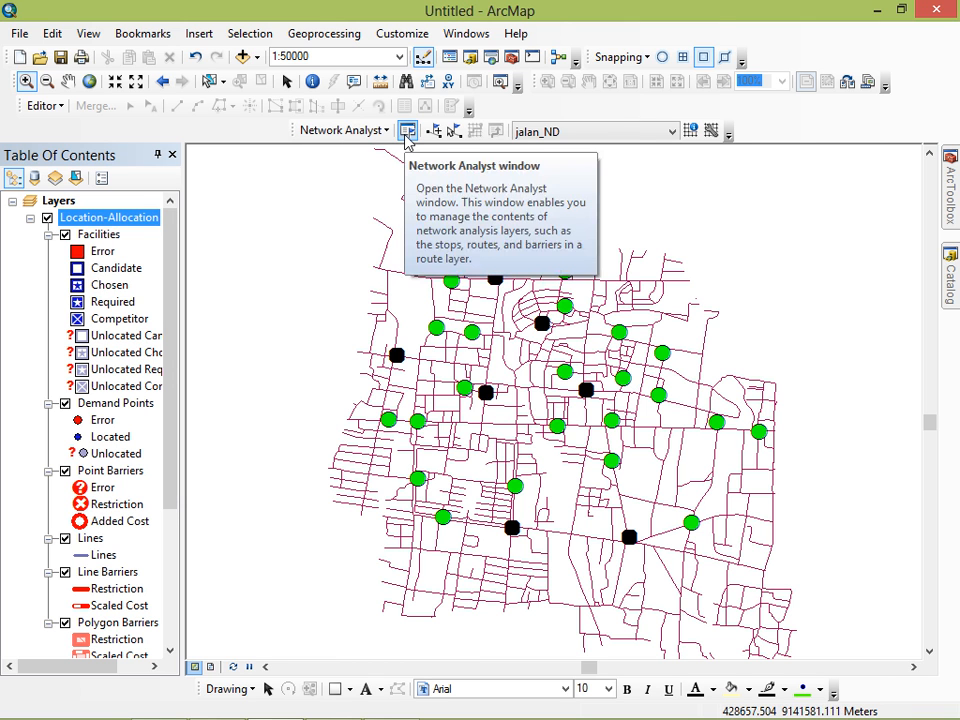
left_click(407, 131)
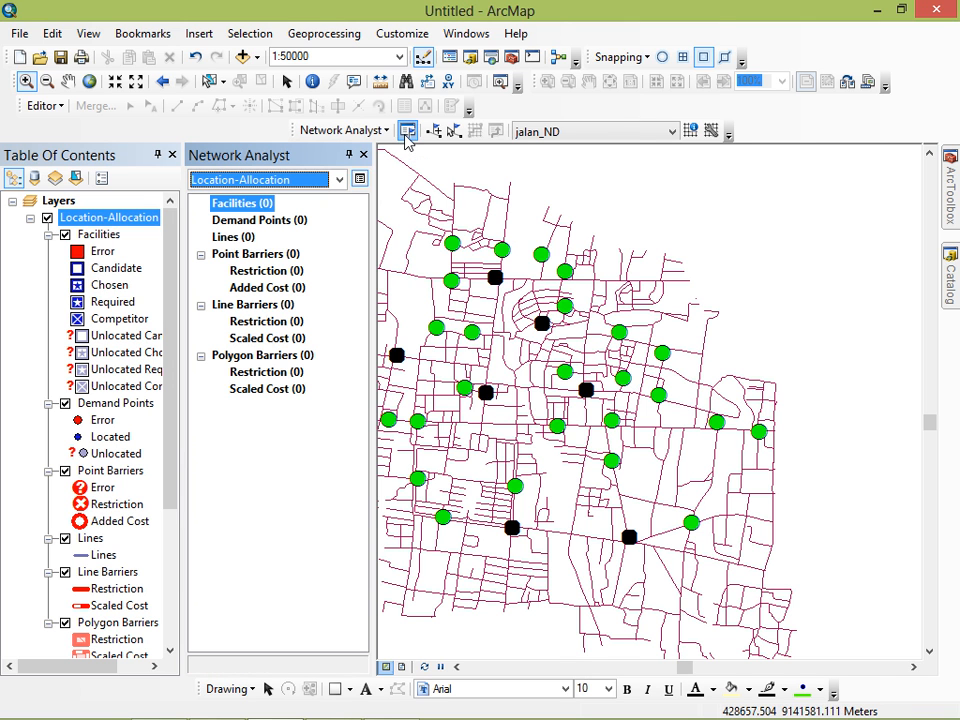
Load the lokasi points as candidate facilities of the location-allocation analysis, keeping the 5000-meter search tolerance
right_click(262, 208)
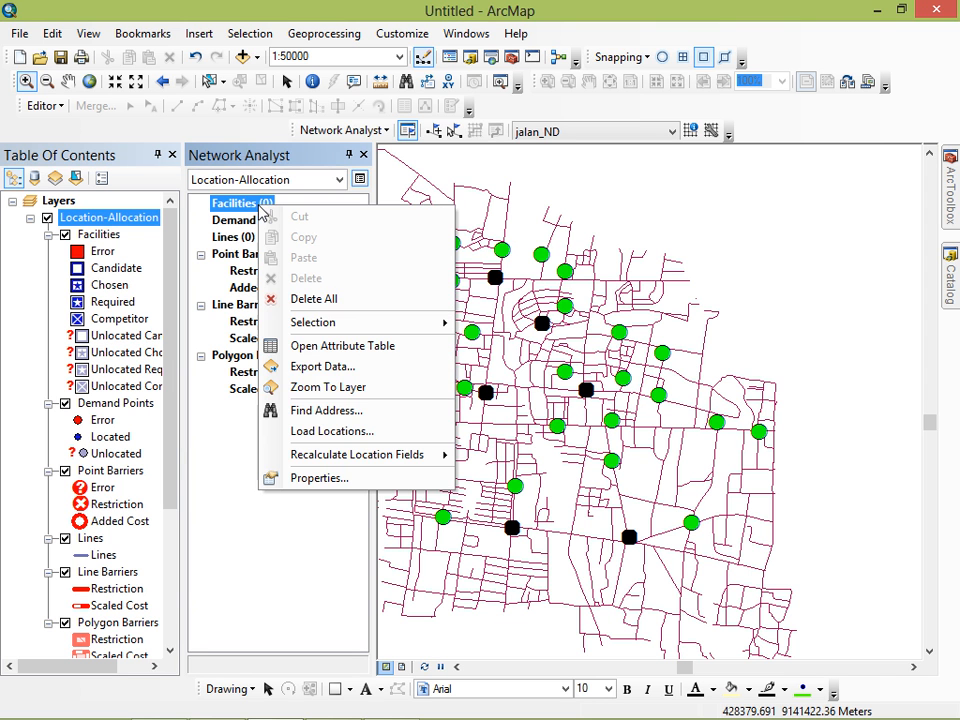
left_click(318, 434)
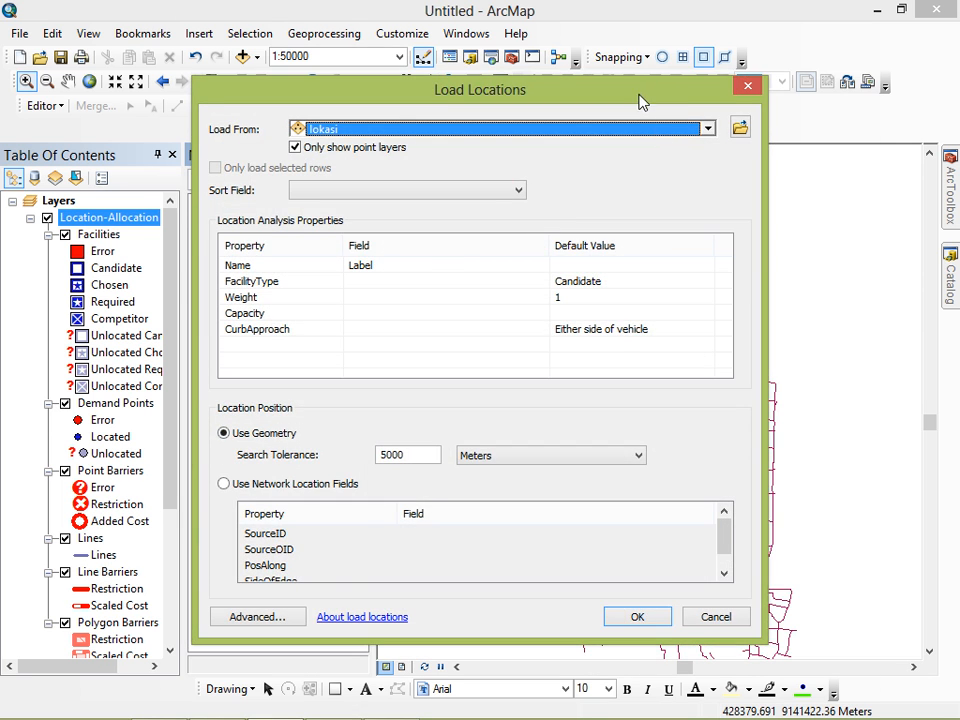
left_click_drag(639, 96, 734, 87)
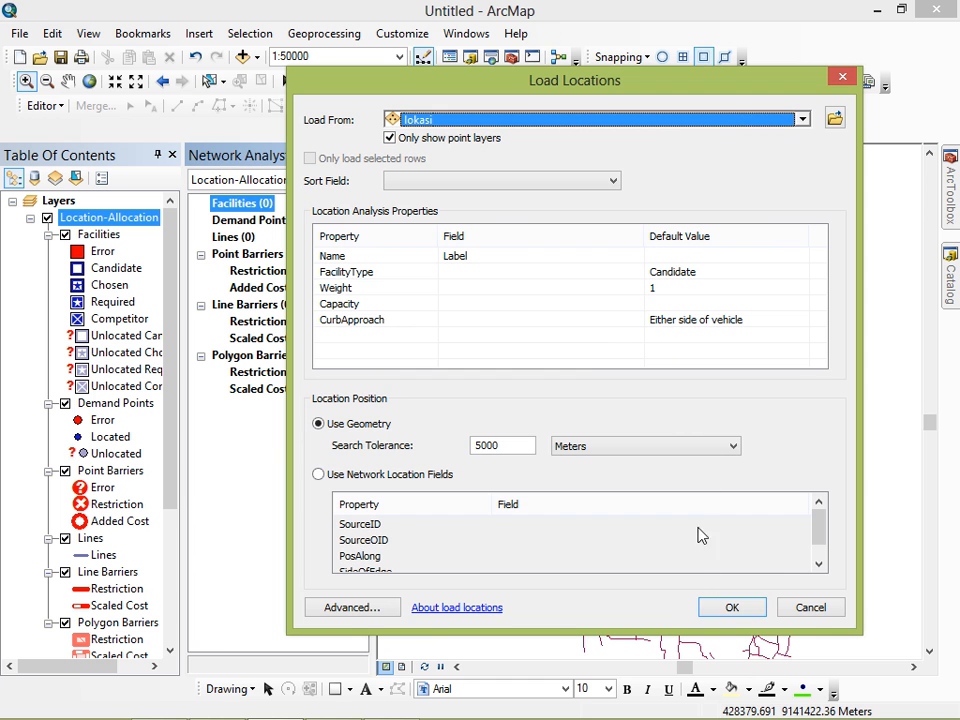
left_click(731, 608)
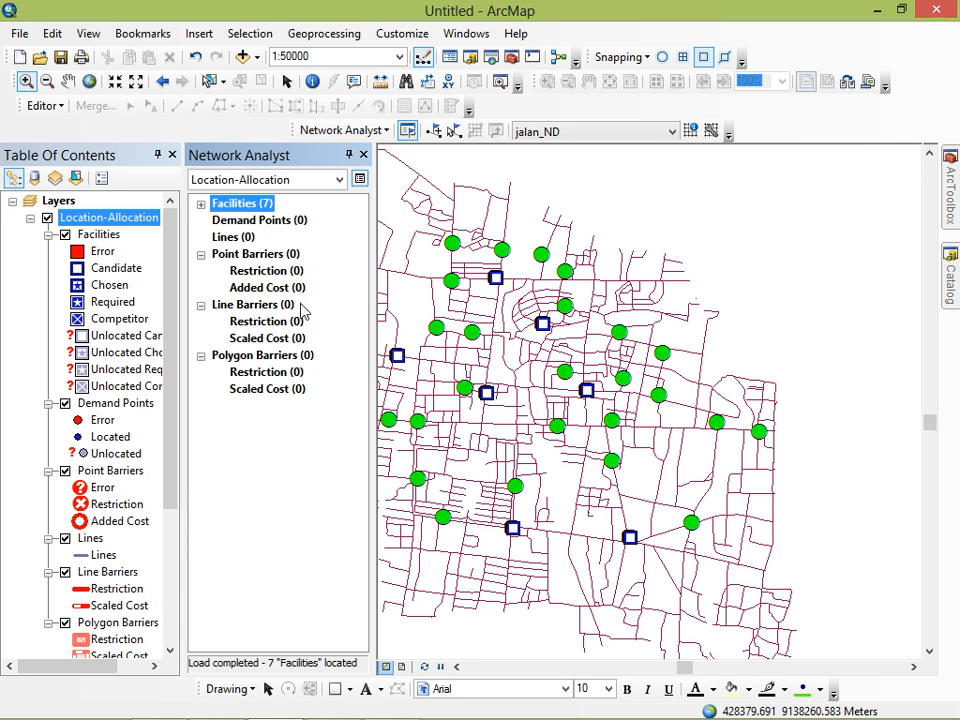
Load the Pelanggan points as demand points of the location-allocation analysis, keeping the 5000-meter search tolerance
left_click(291, 222)
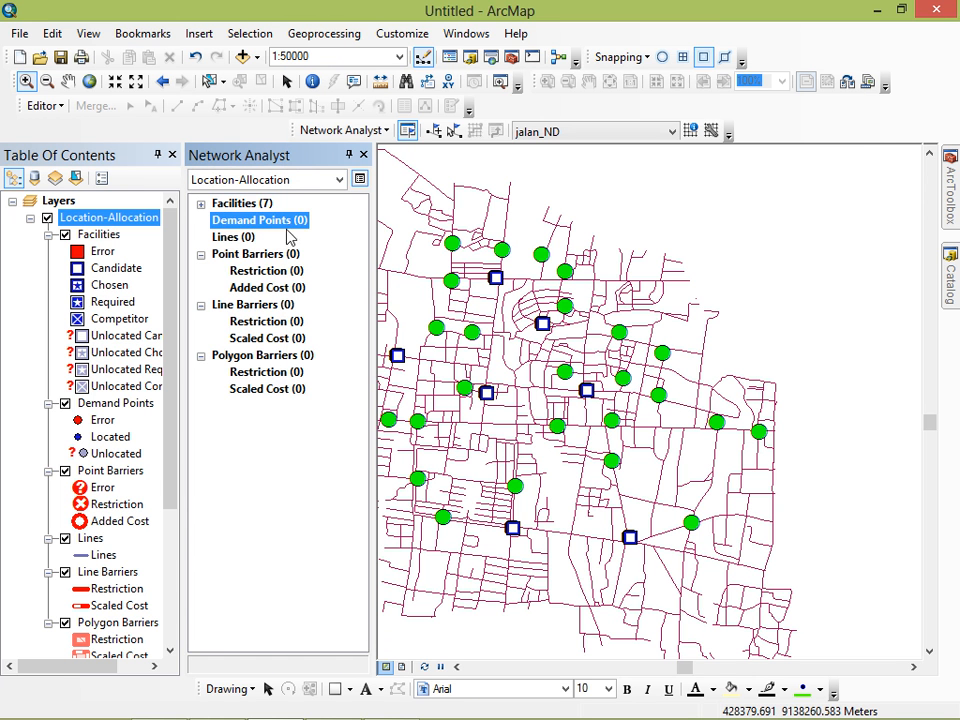
right_click(290, 224)
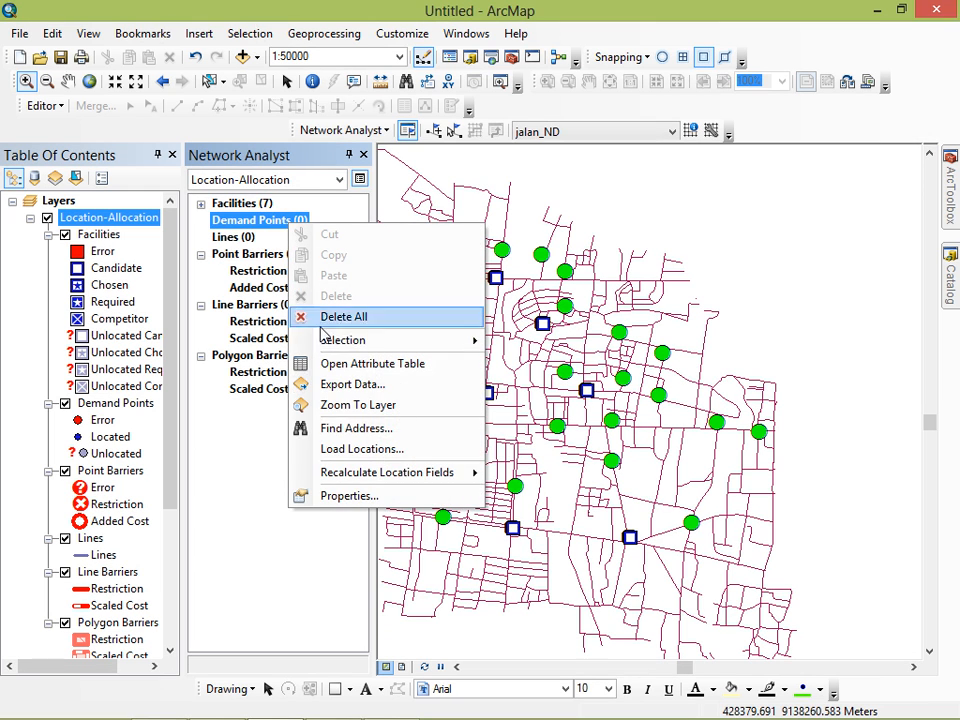
left_click(352, 450)
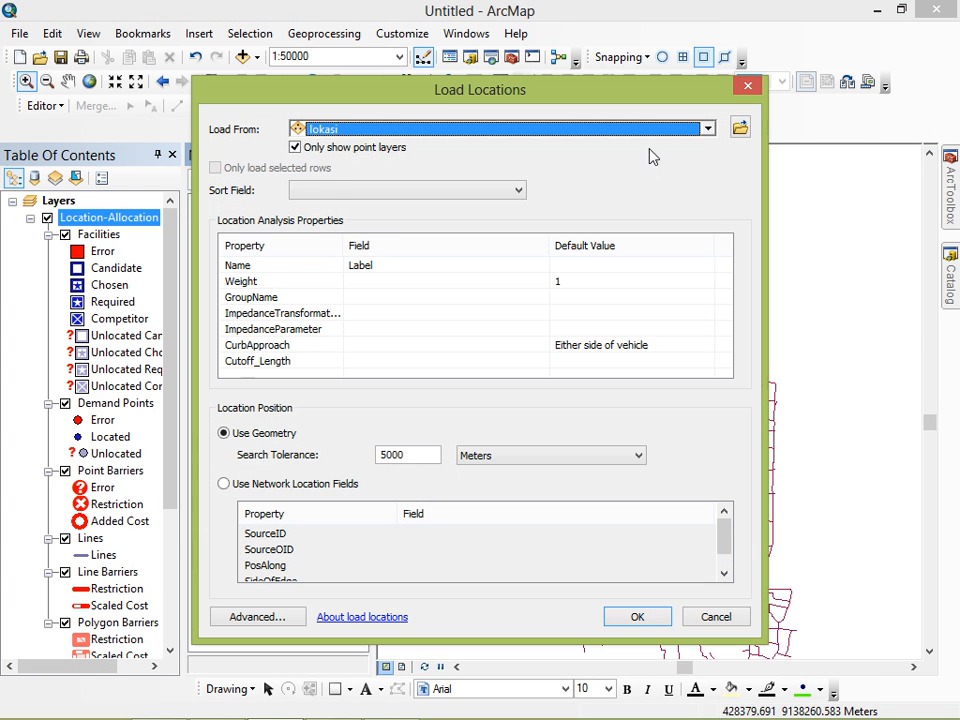
left_click(706, 130)
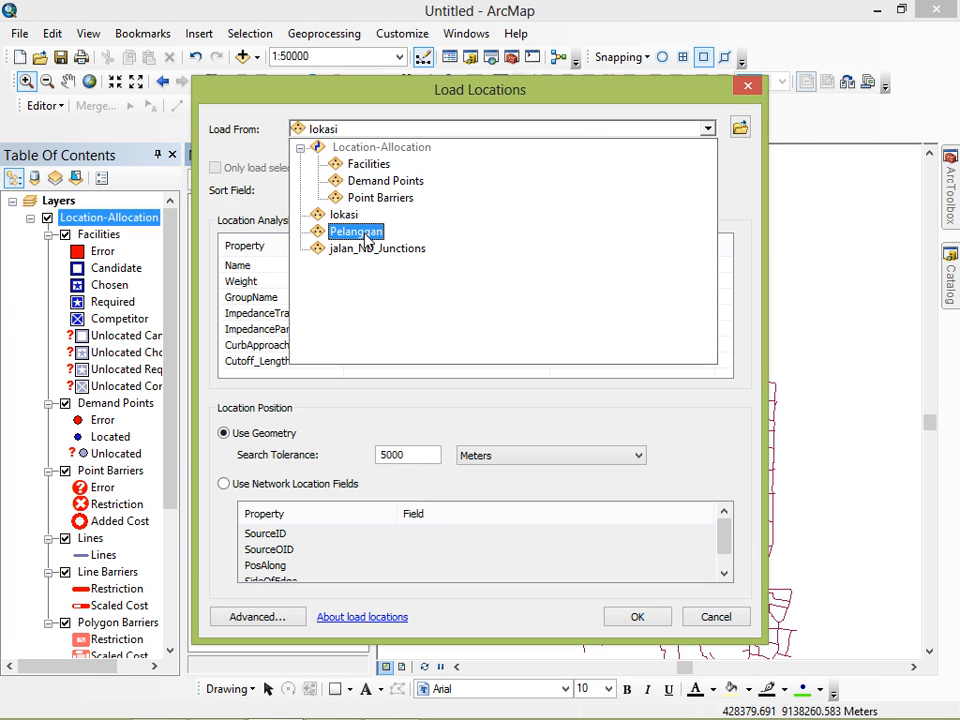
left_click(345, 287)
left_click(627, 616)
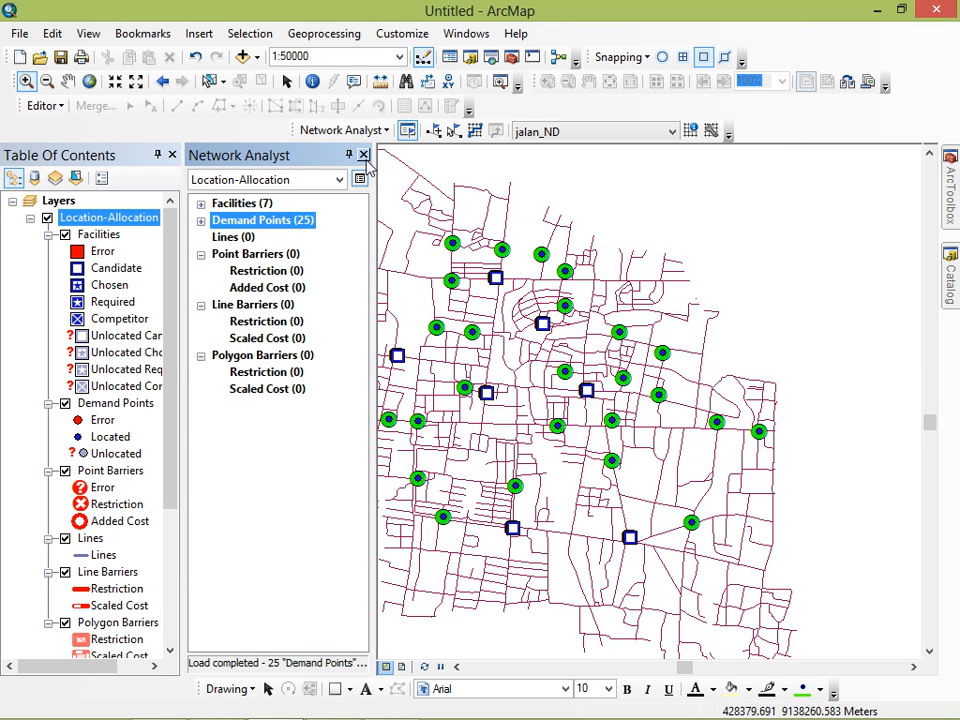
Close the Network Analyst window and solve the location-allocation analysis
left_click(363, 154)
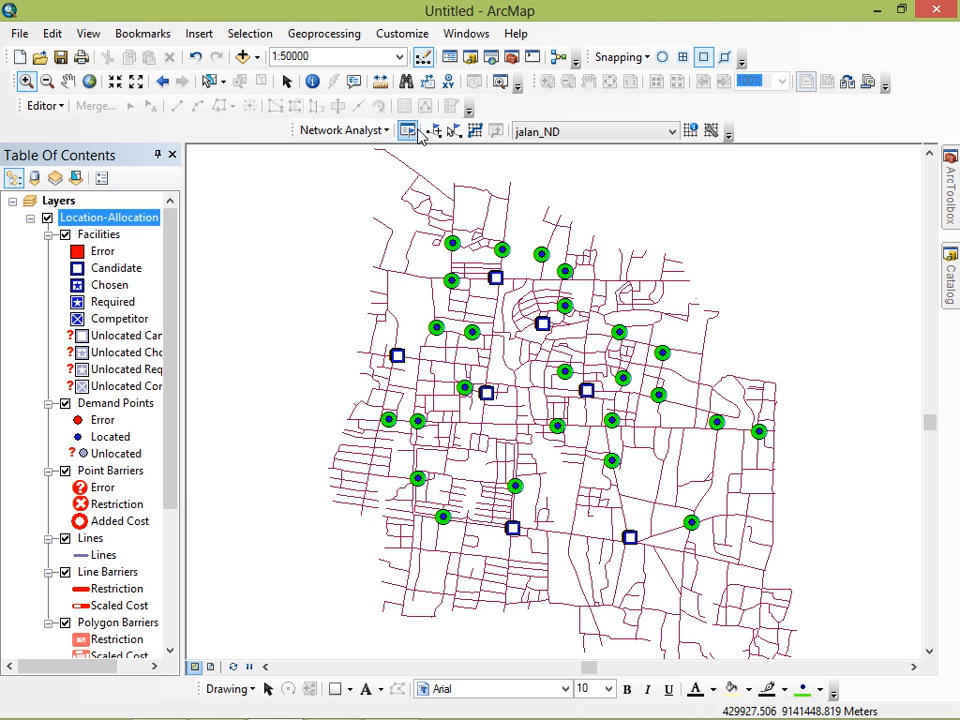
left_click(476, 131)
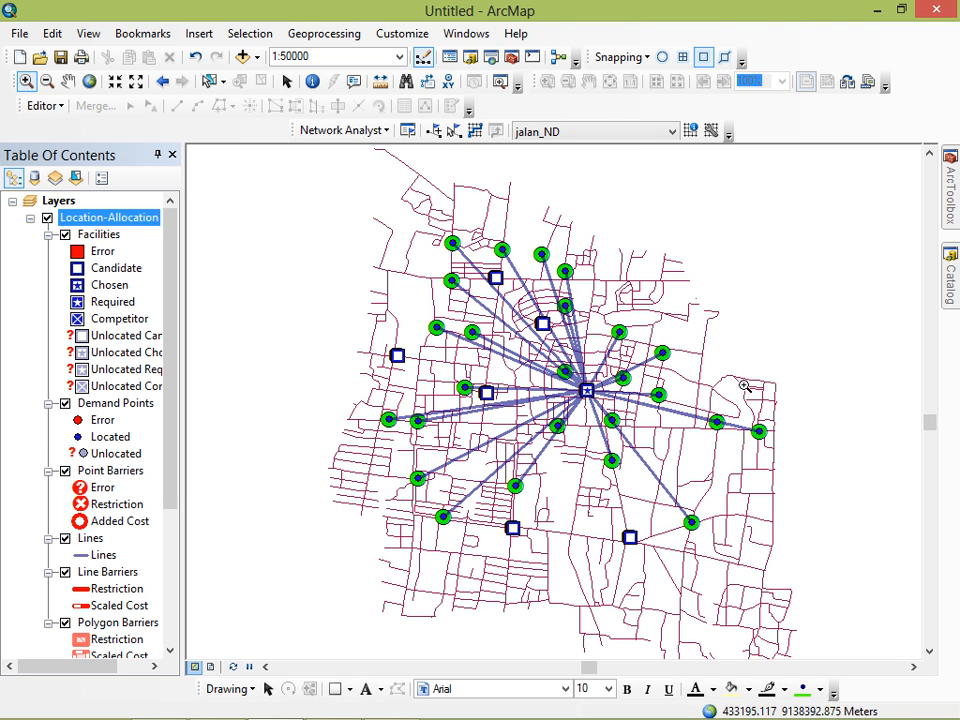